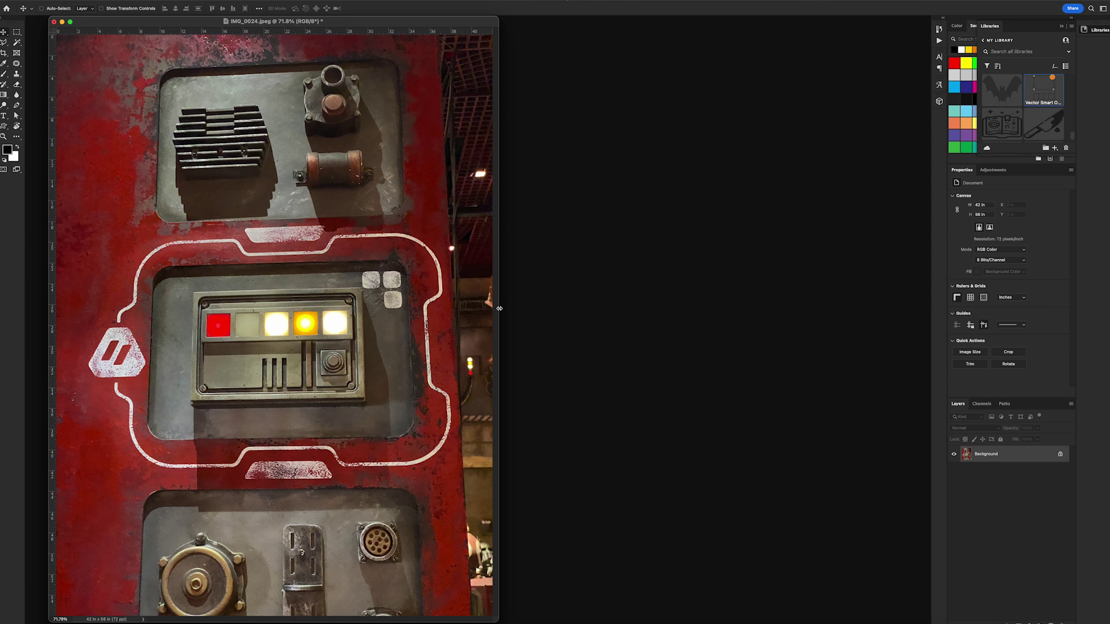
- Define a Perspective Warp plane fitted to the four outer corners of the rectangular control panel in the photo
{"action": "left_click_drag", "start_coordinate": [500, 308], "coordinate": [929, 337]}
{"action": "key", "text": "super+equal"}
{"action": "key", "text": "super+equal"}
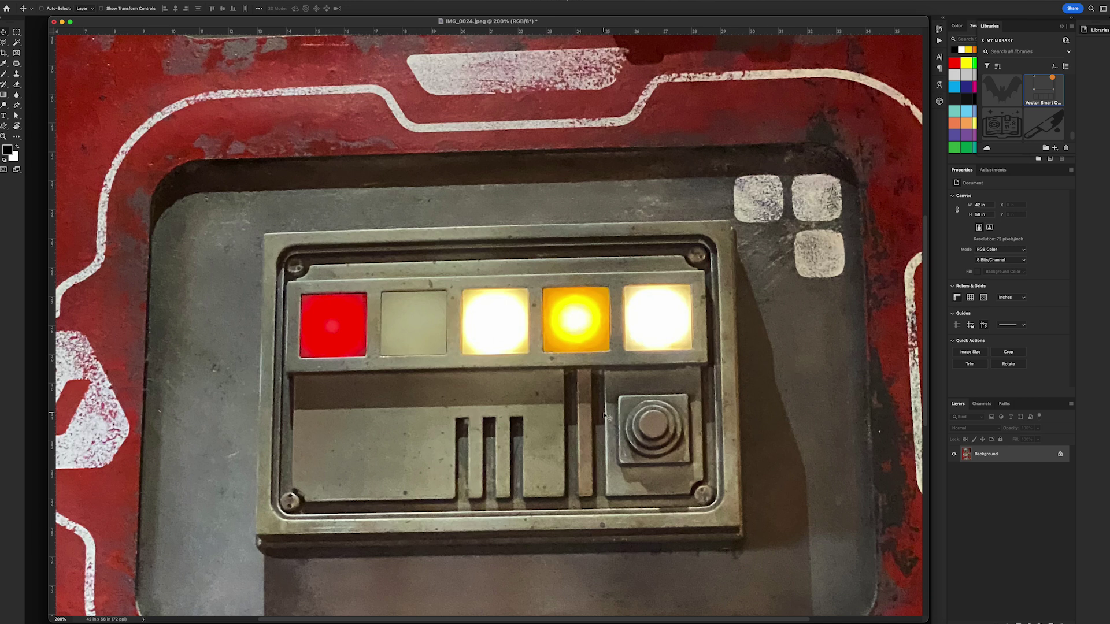
{"action": "scroll", "coordinate": [606, 416], "scroll_direction": "down", "scroll_amount": 2}
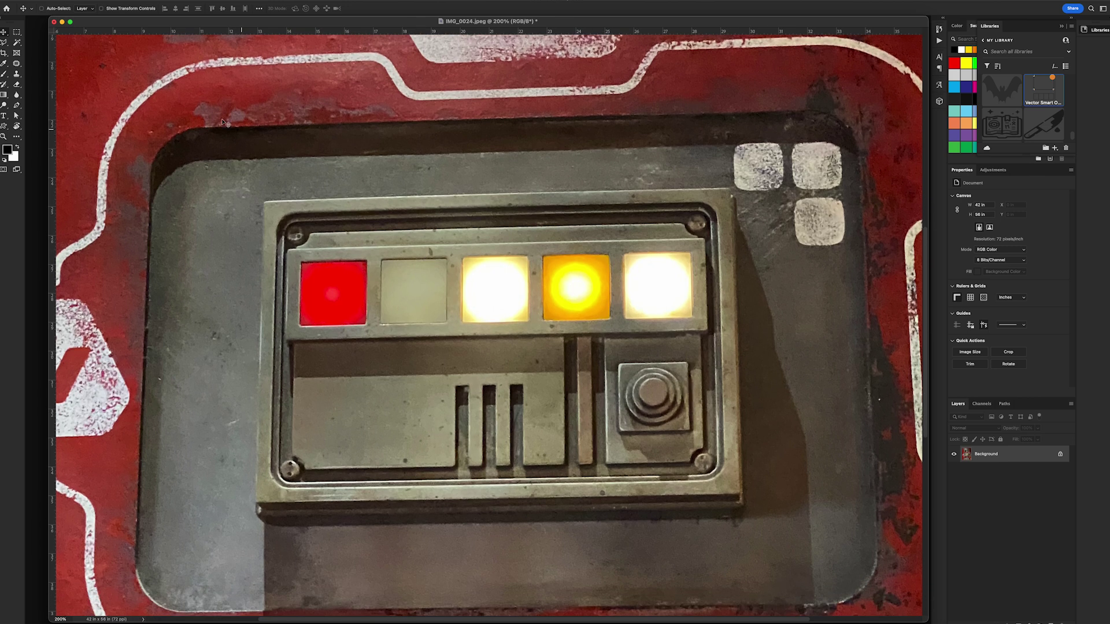
{"action": "left_click", "coordinate": [75, 0]}
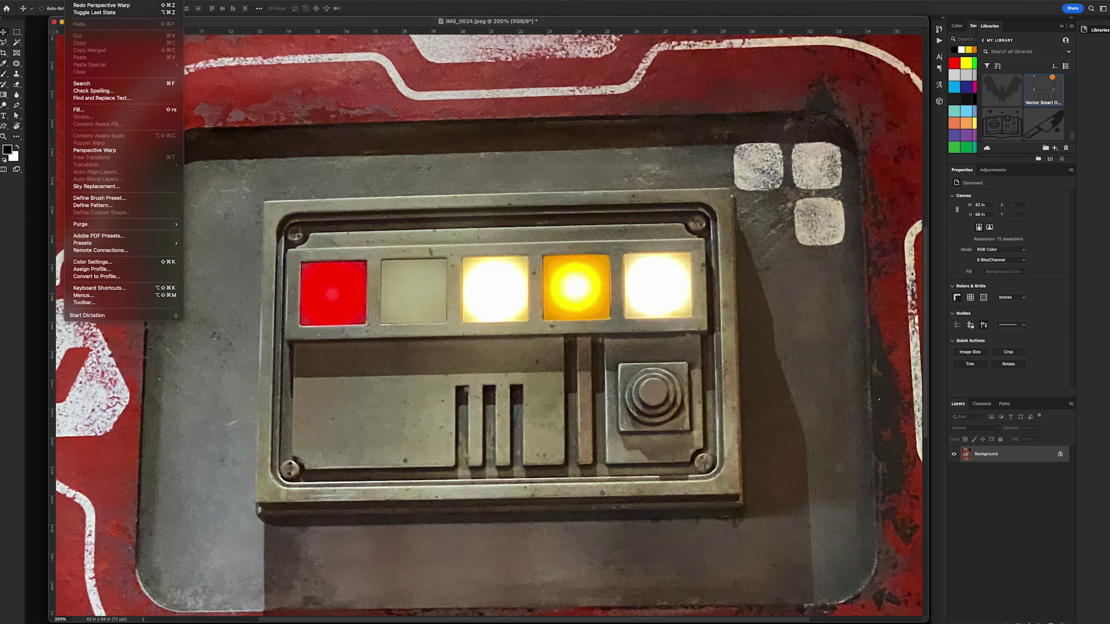
{"action": "left_click", "coordinate": [100, 153]}
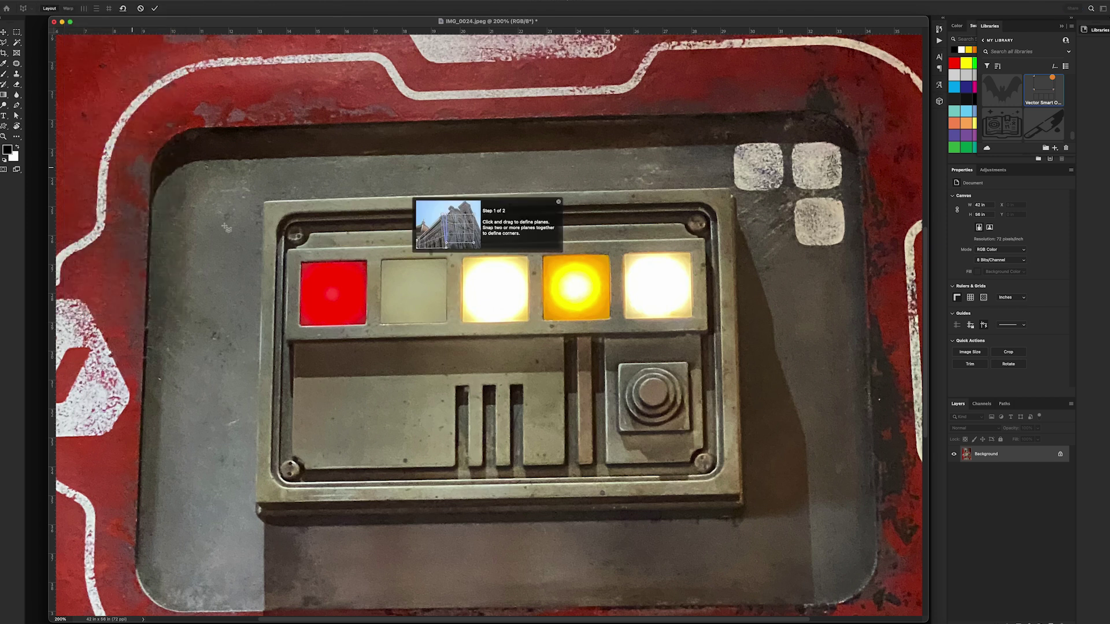
{"action": "left_click", "coordinate": [265, 203]}
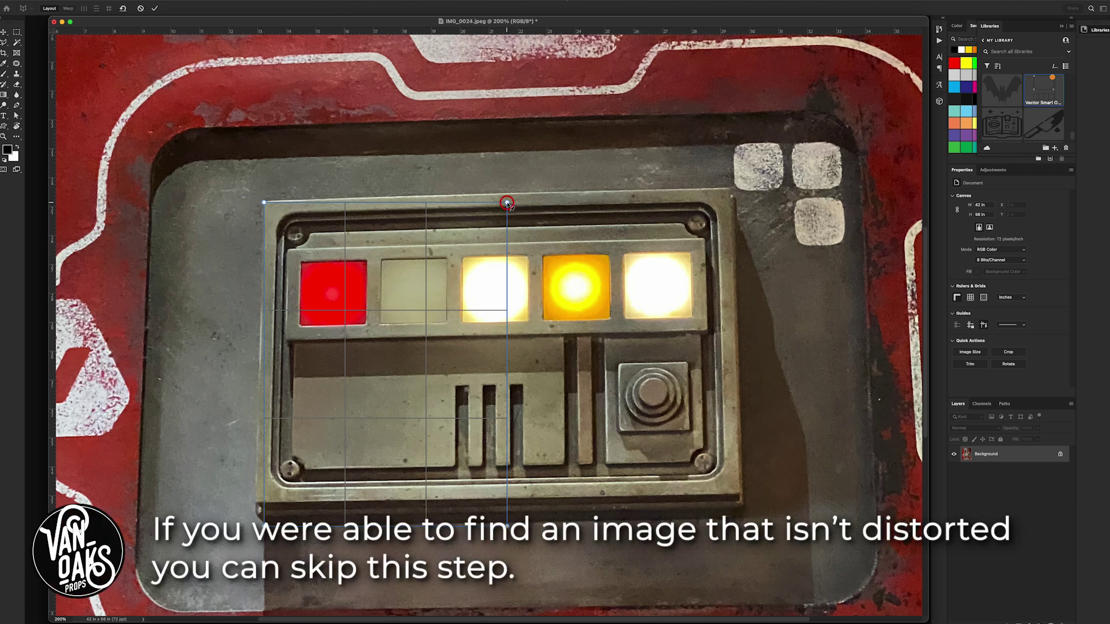
{"action": "left_click_drag", "start_coordinate": [507, 203], "coordinate": [731, 189]}
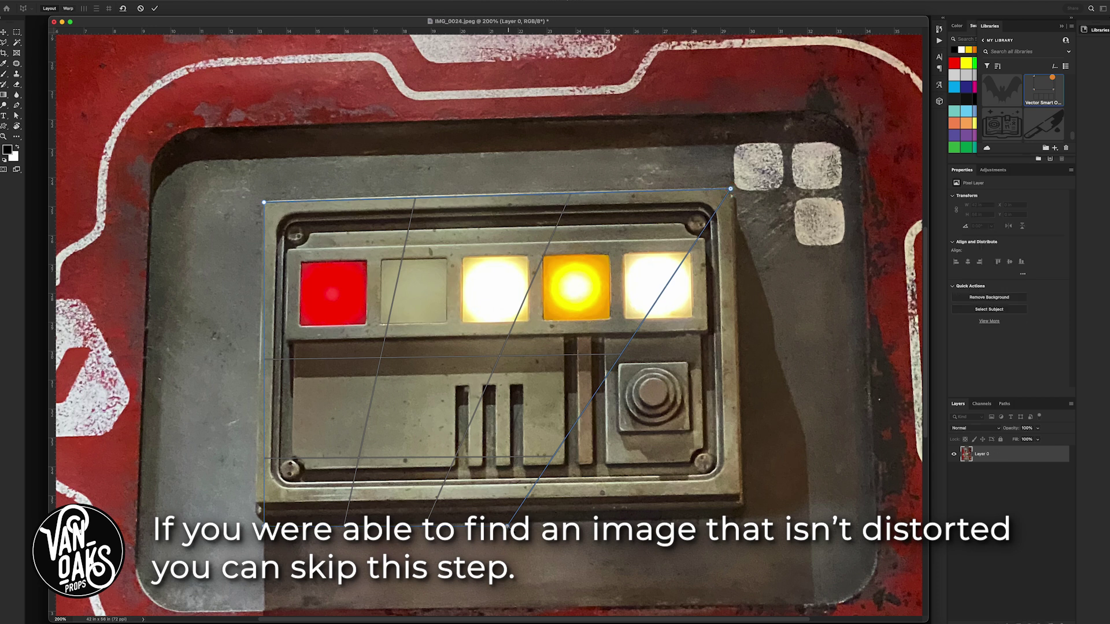
{"action": "left_click_drag", "start_coordinate": [507, 526], "coordinate": [740, 493]}
{"action": "left_click_drag", "start_coordinate": [265, 526], "coordinate": [256, 501]}
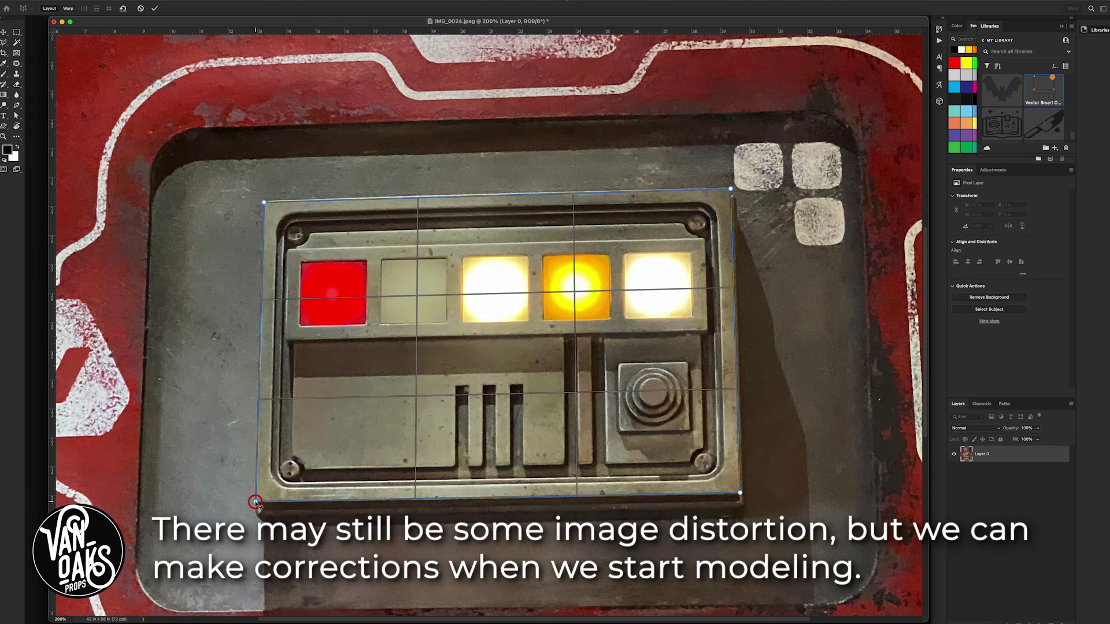
- Auto-straighten the perspective plane horizontally and vertically, apply the warp, and mark out the control panel's rectangular area
{"action": "left_click", "coordinate": [68, 8]}
{"action": "left_click", "coordinate": [109, 8]}
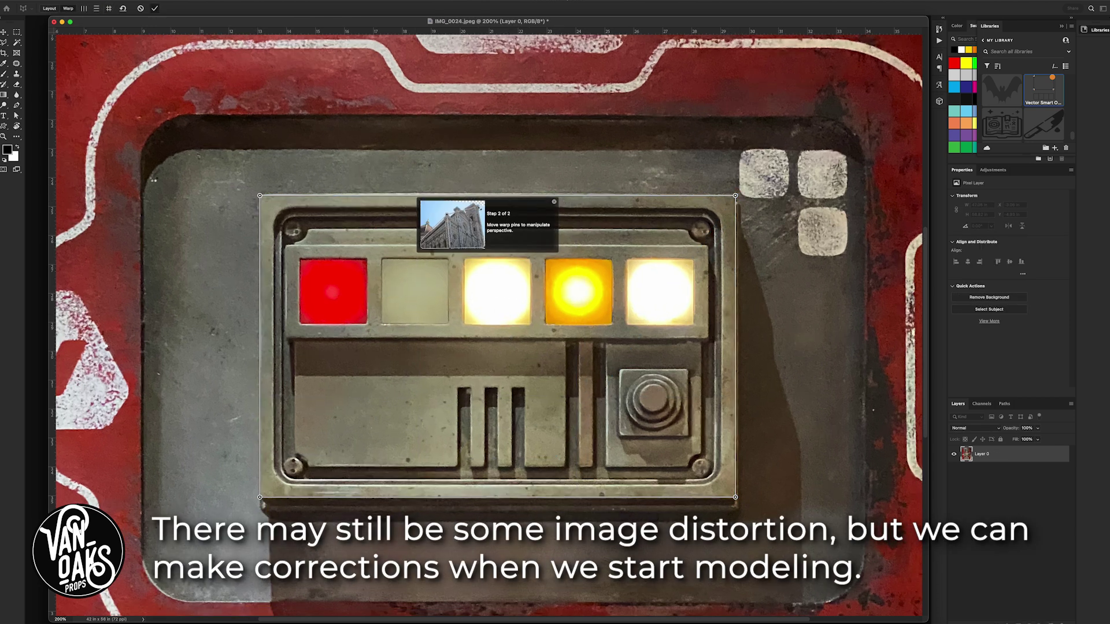
{"action": "key", "text": "Return"}
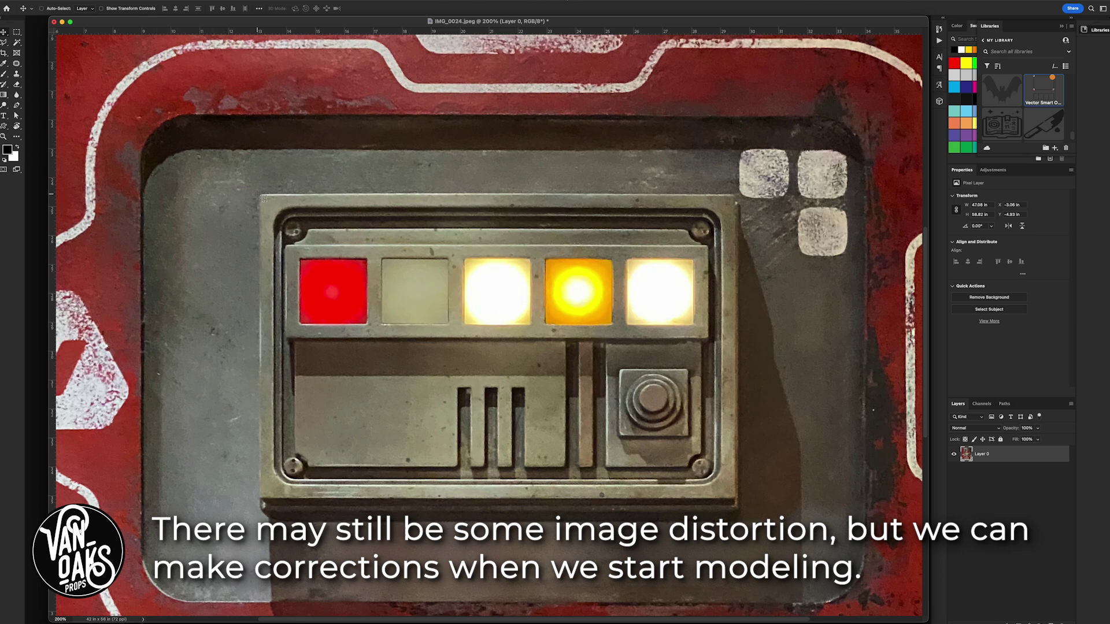
{"action": "left_click_drag", "start_coordinate": [260, 195], "coordinate": [736, 498]}
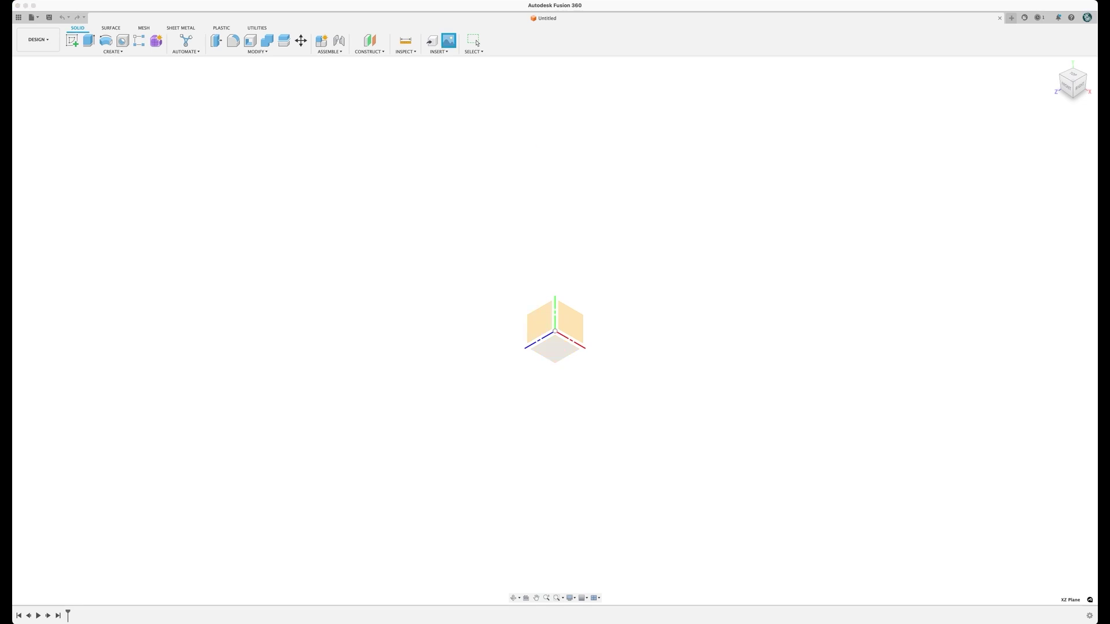
- Switch to Autodesk Fusion 360, place the panel image as a canvas on the XZ plane, and view it from the top
{"action": "left_click", "coordinate": [555, 349]}
{"action": "left_click_drag", "start_coordinate": [584, 349], "coordinate": [778, 317]}
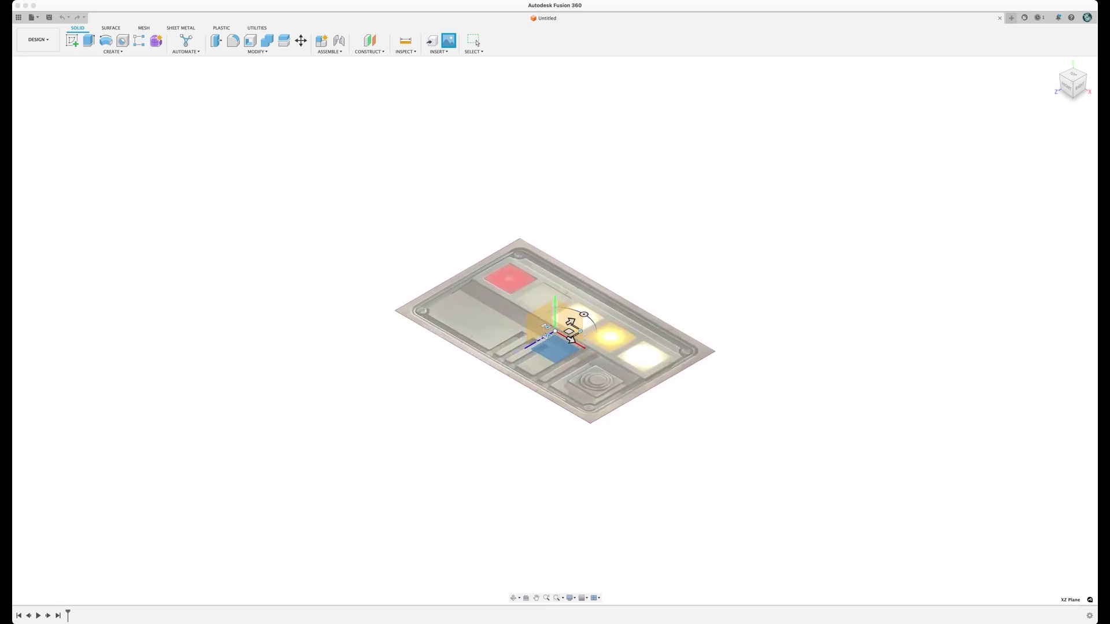
{"action": "left_click", "coordinate": [477, 42]}
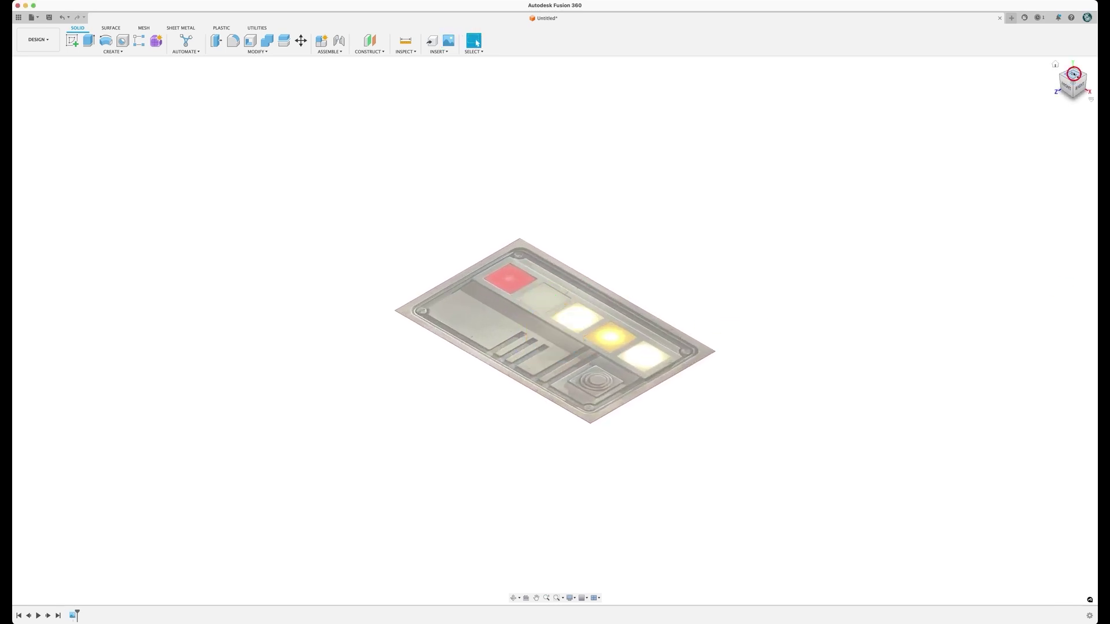
{"action": "left_click", "coordinate": [1074, 74]}
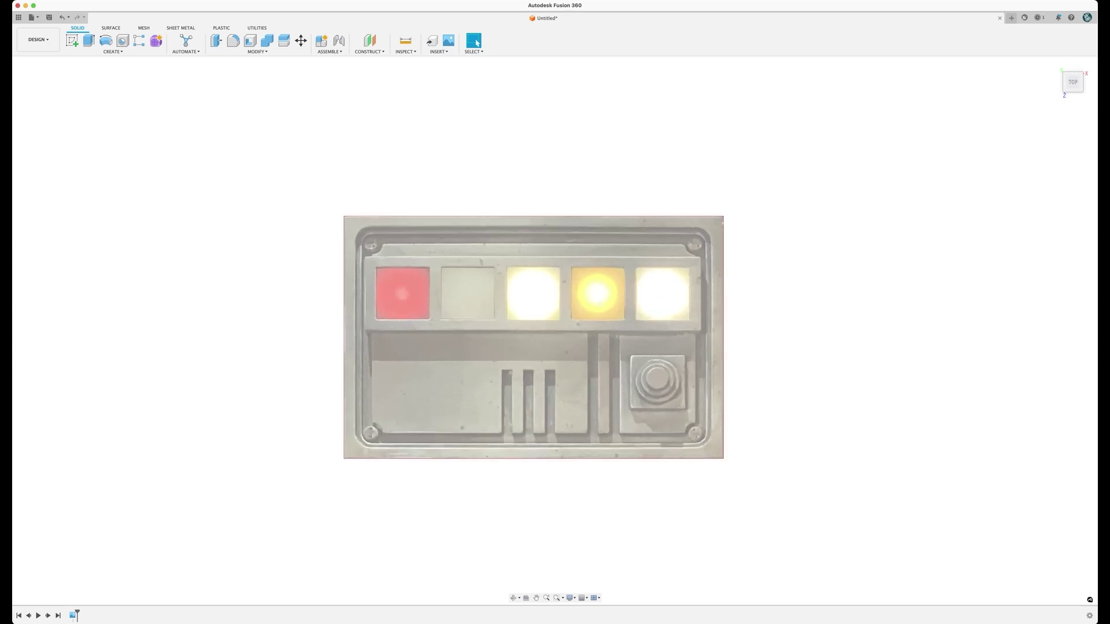
- Calibrate the canvas against the red square light
{"action": "right_click", "coordinate": [58, 121]}
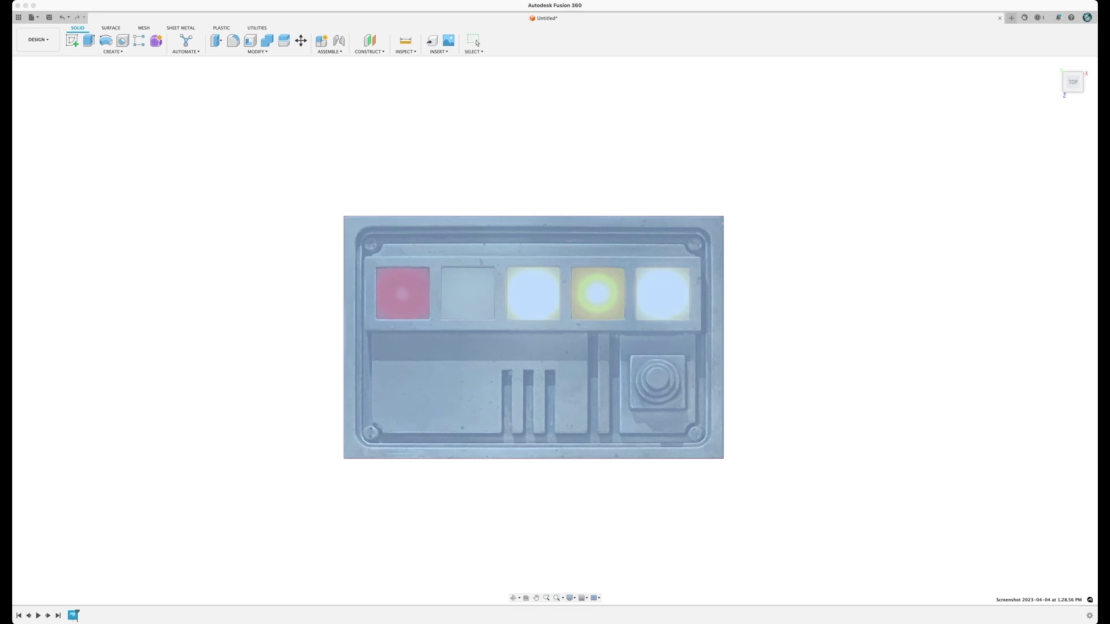
{"action": "scroll", "coordinate": [384, 268], "scroll_direction": "up", "scroll_amount": 5}
{"action": "left_click", "coordinate": [352, 268]}
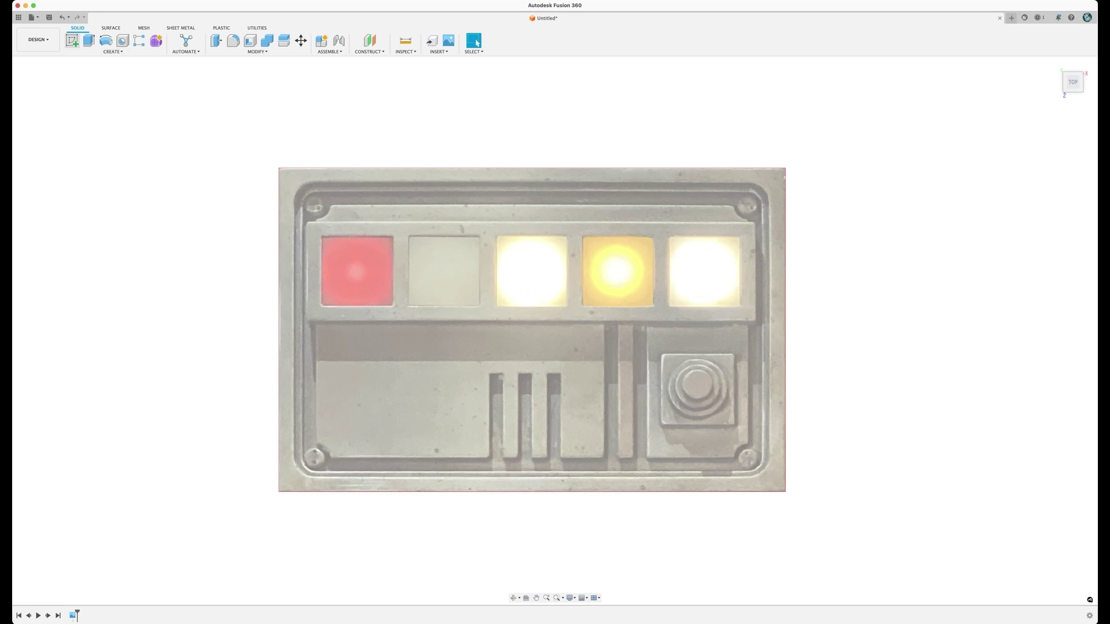
- Start a sketch on the horizontal XZ plane and draw a 25.4 by 25.4 mm square over the red light
{"action": "left_click", "coordinate": [72, 40]}
{"action": "left_click", "coordinate": [554, 352]}
{"action": "left_click", "coordinate": [554, 352]}
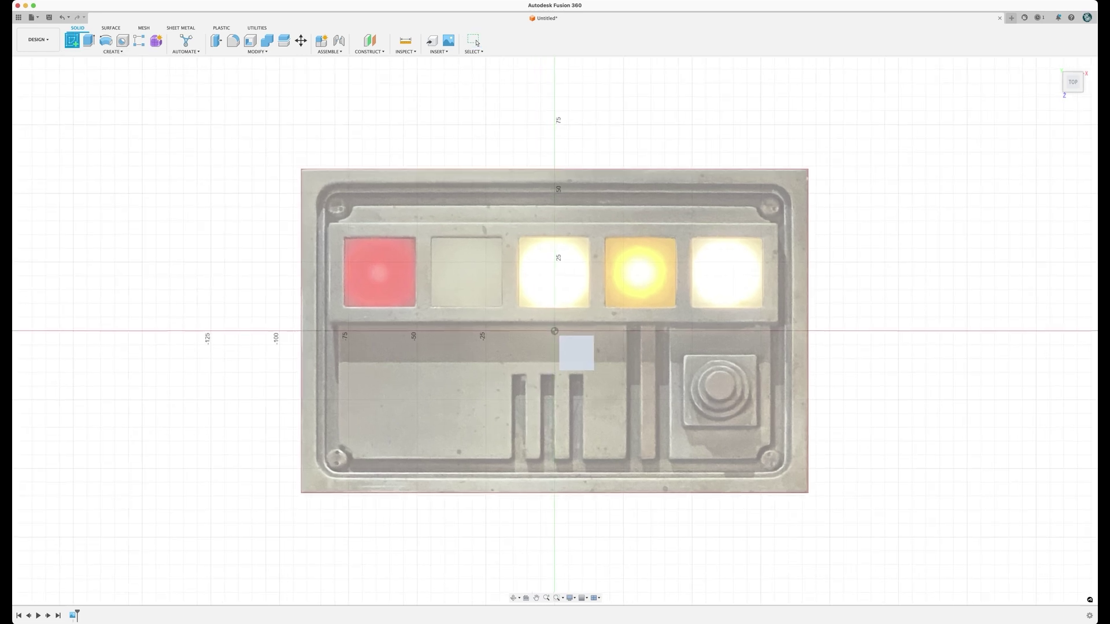
{"action": "key", "text": "r"}
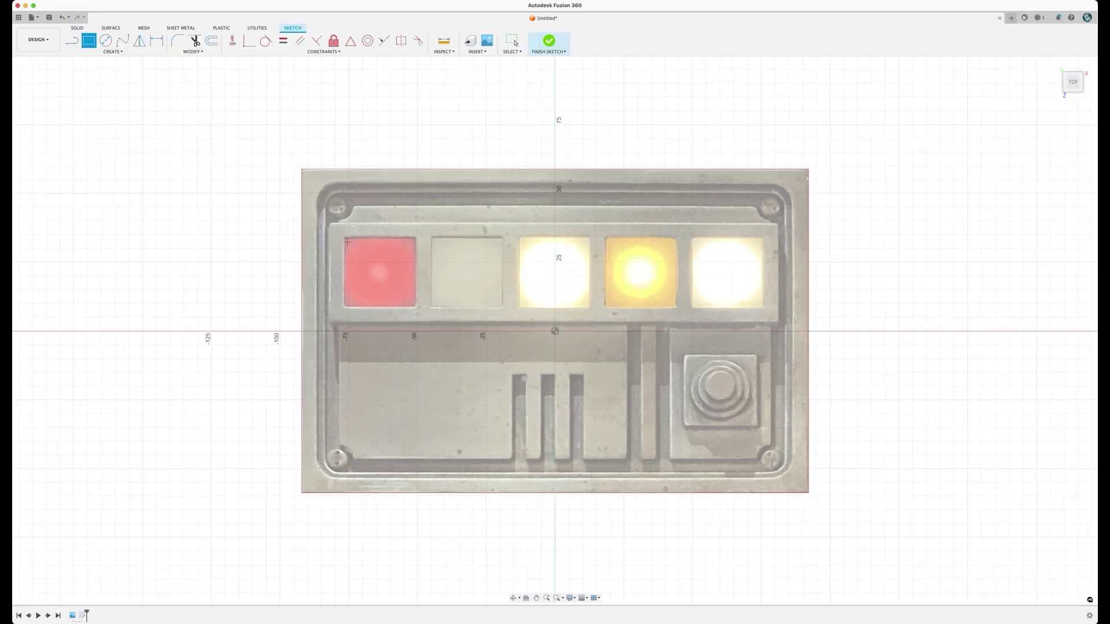
{"action": "left_click", "coordinate": [345, 237]}
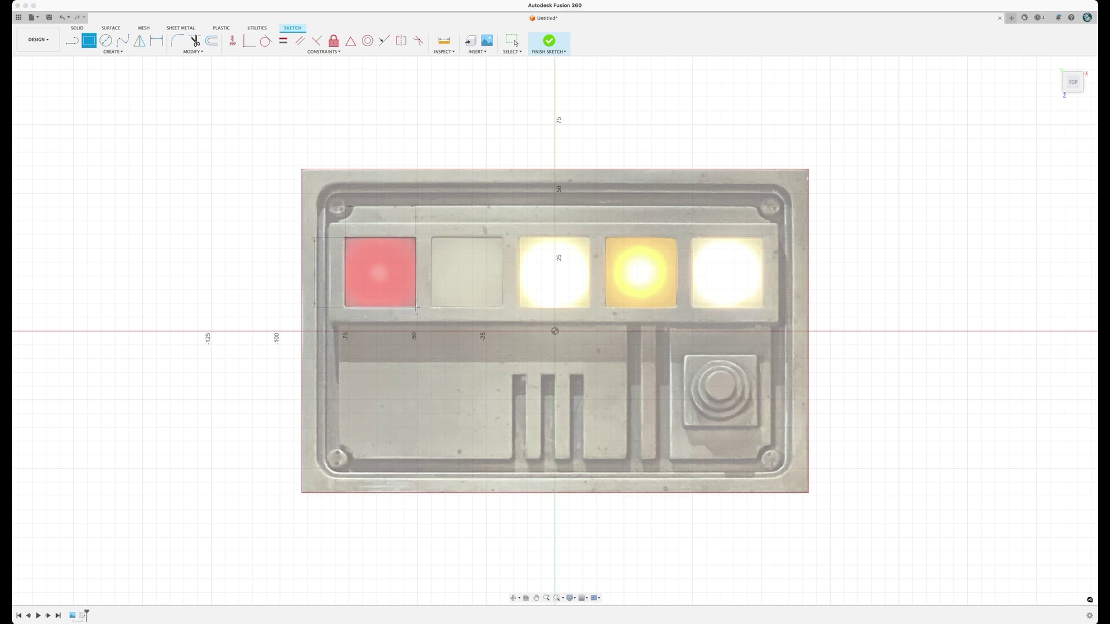
{"action": "left_click", "coordinate": [416, 308]}
{"action": "key", "text": "Escape"}
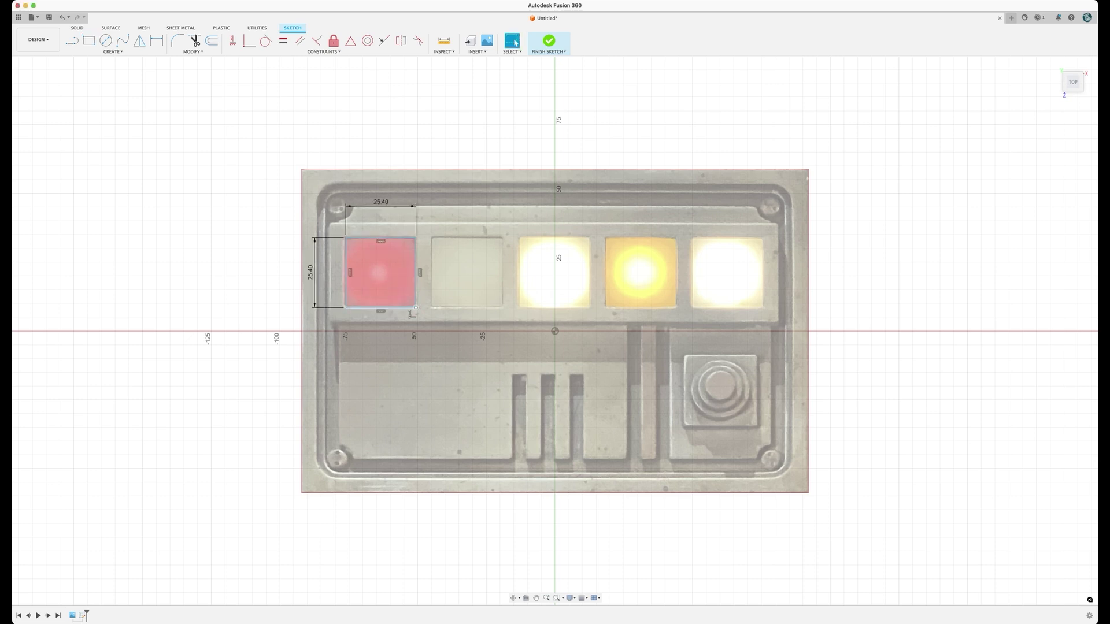
{"action": "left_click", "coordinate": [398, 238]}
{"action": "left_click", "coordinate": [416, 251], "text": "shift"}
{"action": "left_click", "coordinate": [396, 307], "text": "shift"}
{"action": "left_click", "coordinate": [346, 294], "text": "shift"}
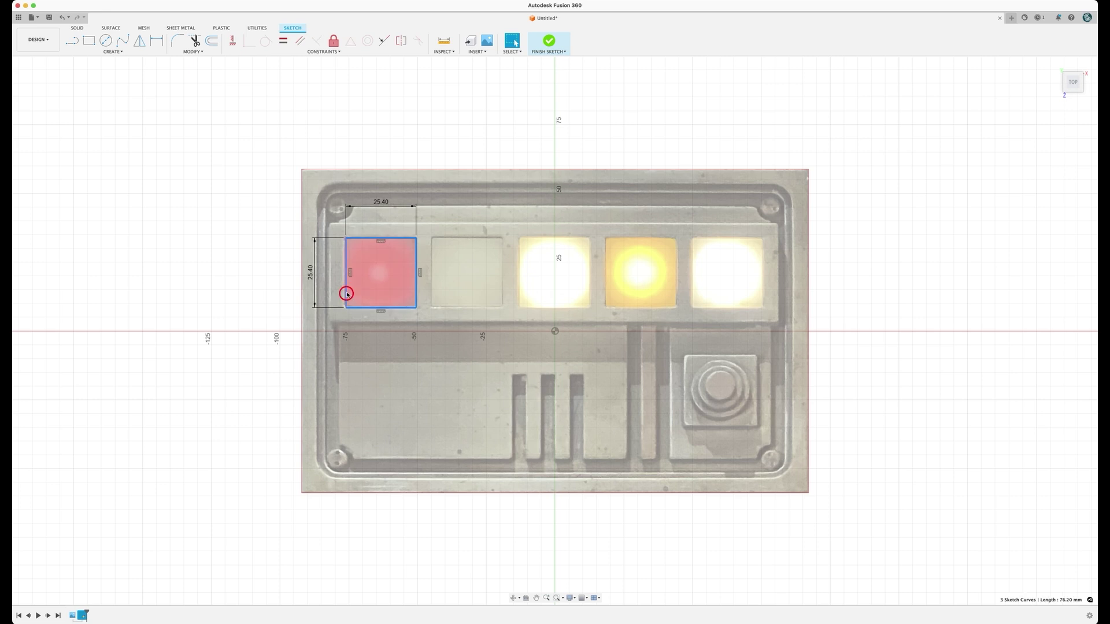
{"action": "key", "text": "Escape"}
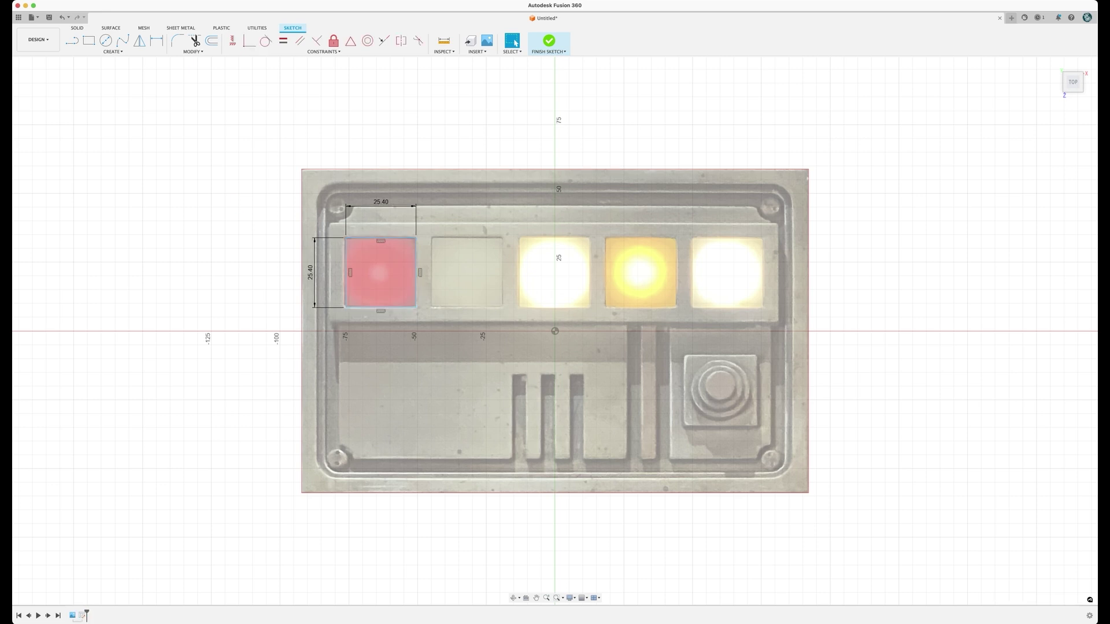
- Set up a rectangular pattern of the square's four edges, extending horizontally until the last copy aligns with the rightmost light
{"action": "left_click", "coordinate": [78, 143]}
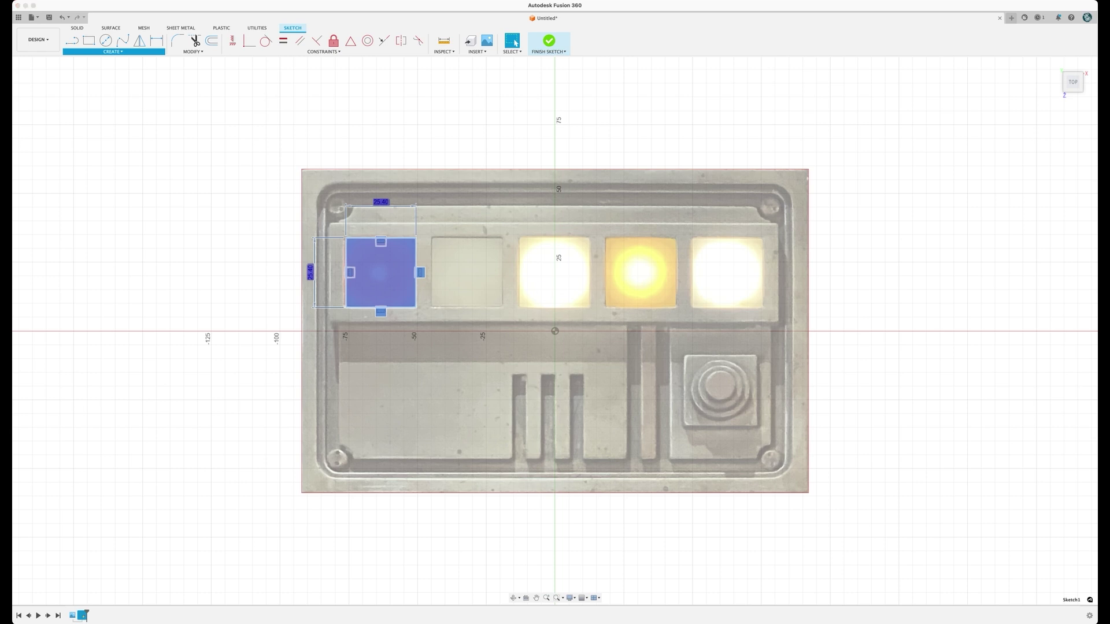
{"action": "key", "text": "Escape"}
{"action": "left_click", "coordinate": [381, 238]}
{"action": "left_click", "coordinate": [417, 272], "text": "shift"}
{"action": "left_click", "coordinate": [381, 307]}
{"action": "left_click", "coordinate": [346, 290]}
{"action": "left_click_drag", "start_coordinate": [389, 238], "coordinate": [731, 234]}
{"action": "scroll", "coordinate": [729, 236], "scroll_direction": "up", "scroll_amount": 5}
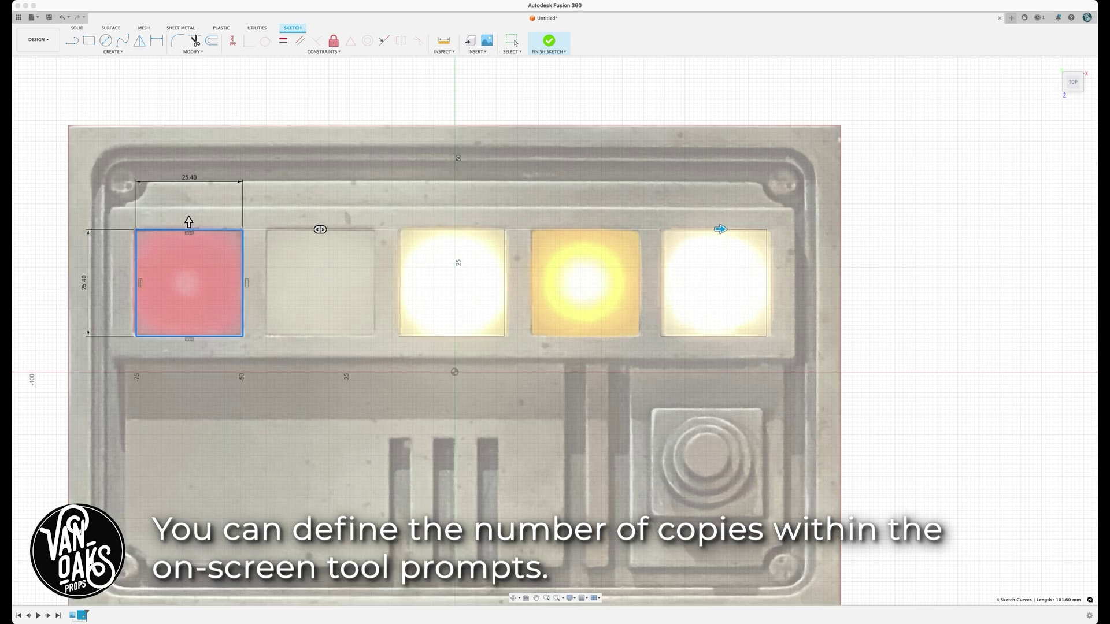
{"action": "left_click_drag", "start_coordinate": [676, 198], "coordinate": [687, 198]}
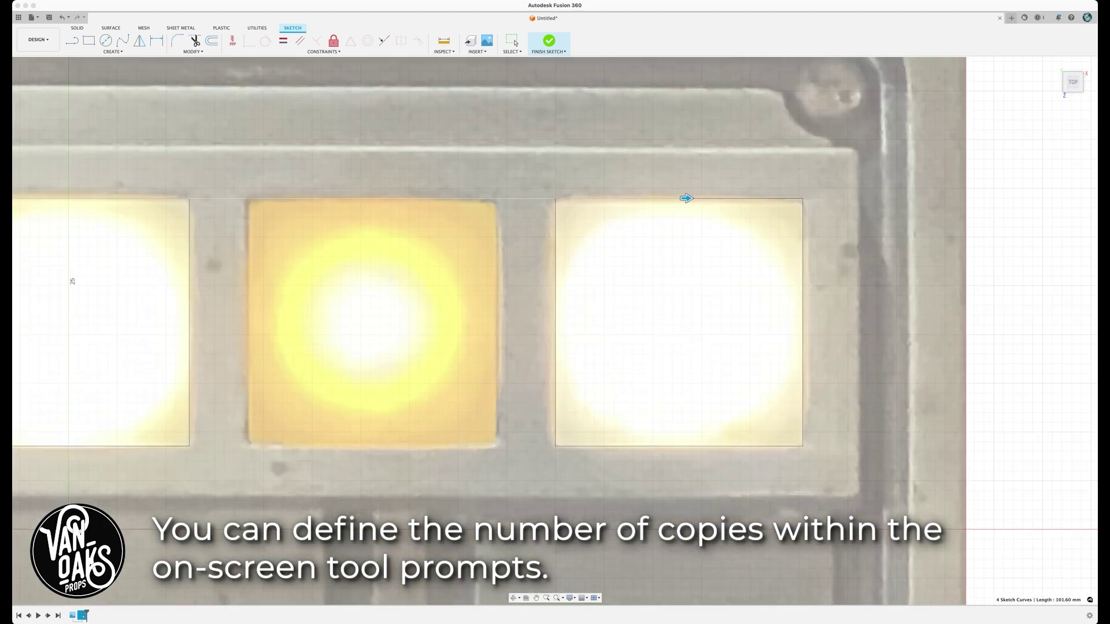
- Set the pattern quantity to 5 so every light gets a square, and apply it
{"action": "key", "text": "Up"}
{"action": "key", "text": "Up"}
{"action": "scroll", "coordinate": [617, 297], "scroll_direction": "down", "scroll_amount": 5}
{"action": "middle_click_drag", "start_coordinate": [617, 298], "coordinate": [700, 267]}
{"action": "key", "text": "Return"}
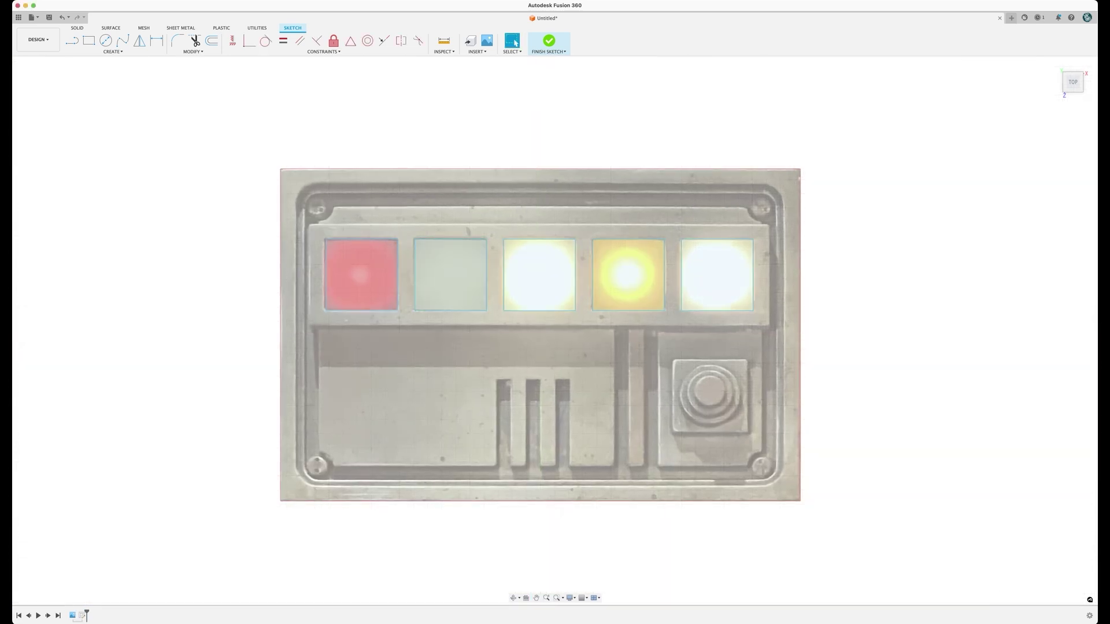
- Finish the sketch and extrude all five square light profiles by 2 mm
{"action": "left_click", "coordinate": [549, 42]}
{"action": "left_click", "coordinate": [717, 276]}
{"action": "left_click", "coordinate": [628, 275], "text": "shift"}
{"action": "left_click", "coordinate": [540, 274]}
{"action": "left_click", "coordinate": [450, 274]}
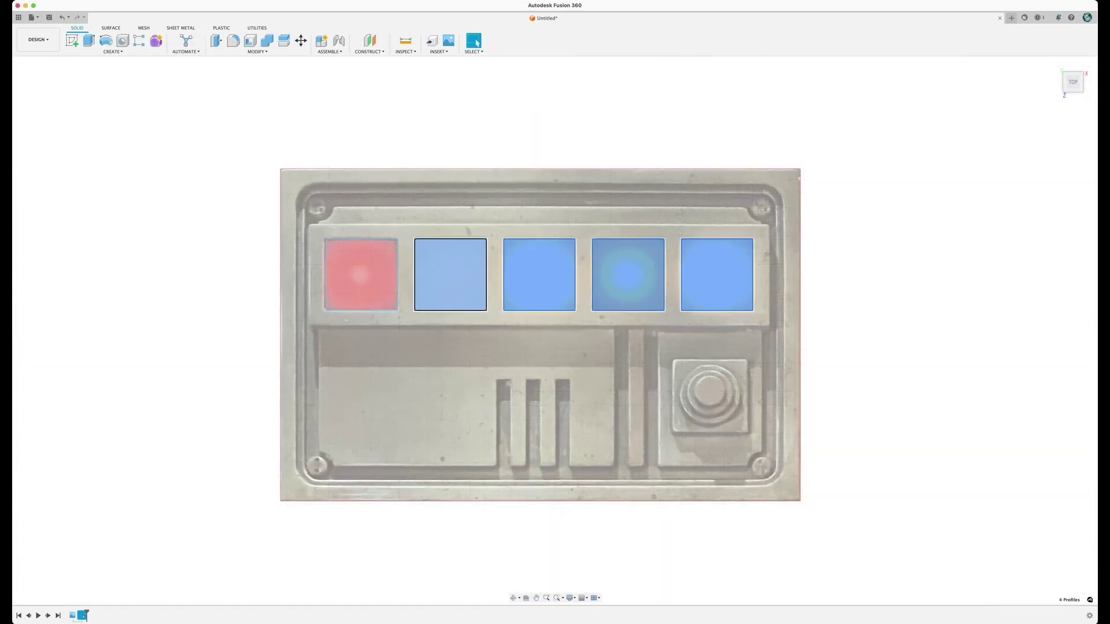
{"action": "left_click", "coordinate": [361, 275]}
{"action": "key", "text": "e"}
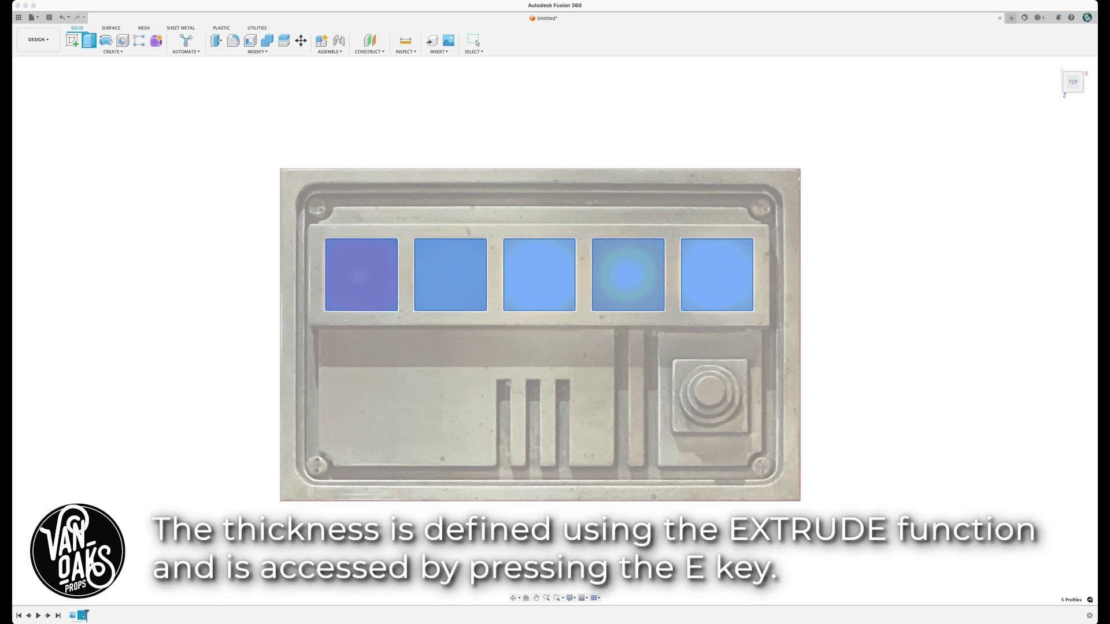
{"action": "type", "text": "2"}
{"action": "key", "text": "Return"}
- Start a new sketch on the XZ plane and draw a rectangle around the strip that holds the five lights
{"action": "mouse_move", "coordinate": [541, 335]}
{"action": "middle_mouse_down", "text": "shift"}
{"action": "mouse_move", "coordinate": [529, 254]}
{"action": "mouse_move", "coordinate": [539, 336]}
{"action": "middle_mouse_up", "text": "shift"}
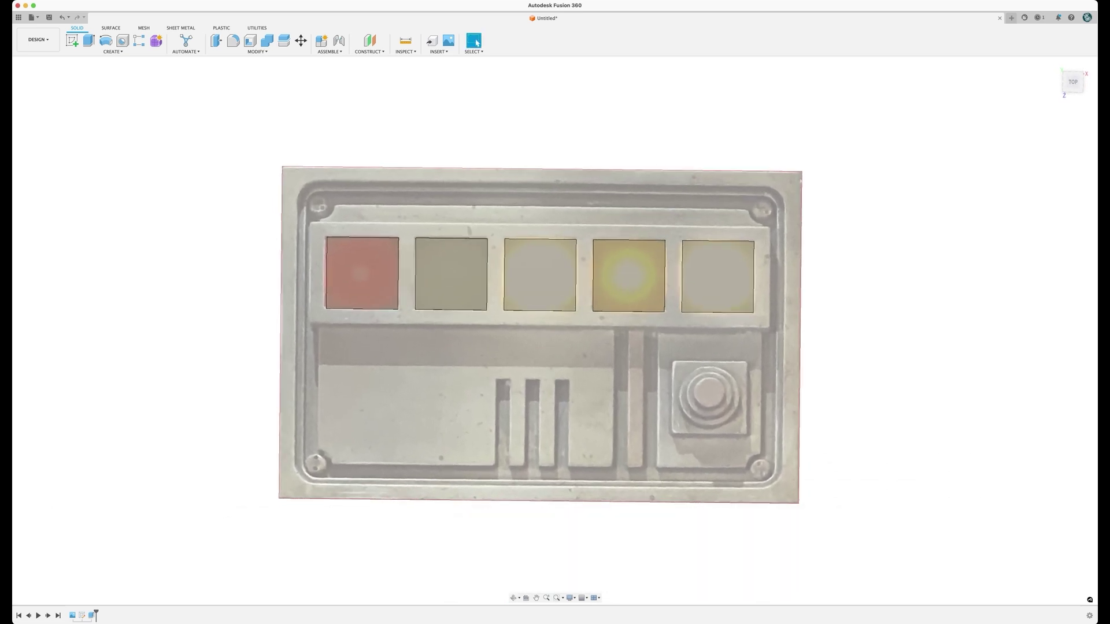
{"action": "left_click", "coordinate": [1073, 82]}
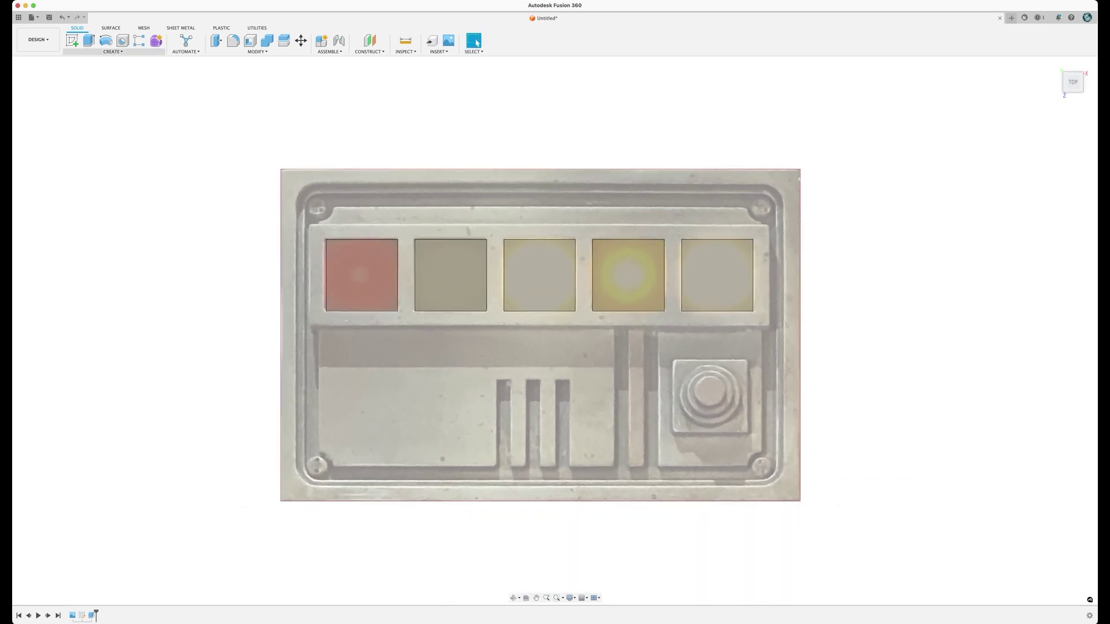
{"action": "left_click", "coordinate": [71, 41]}
{"action": "left_click", "coordinate": [563, 358]}
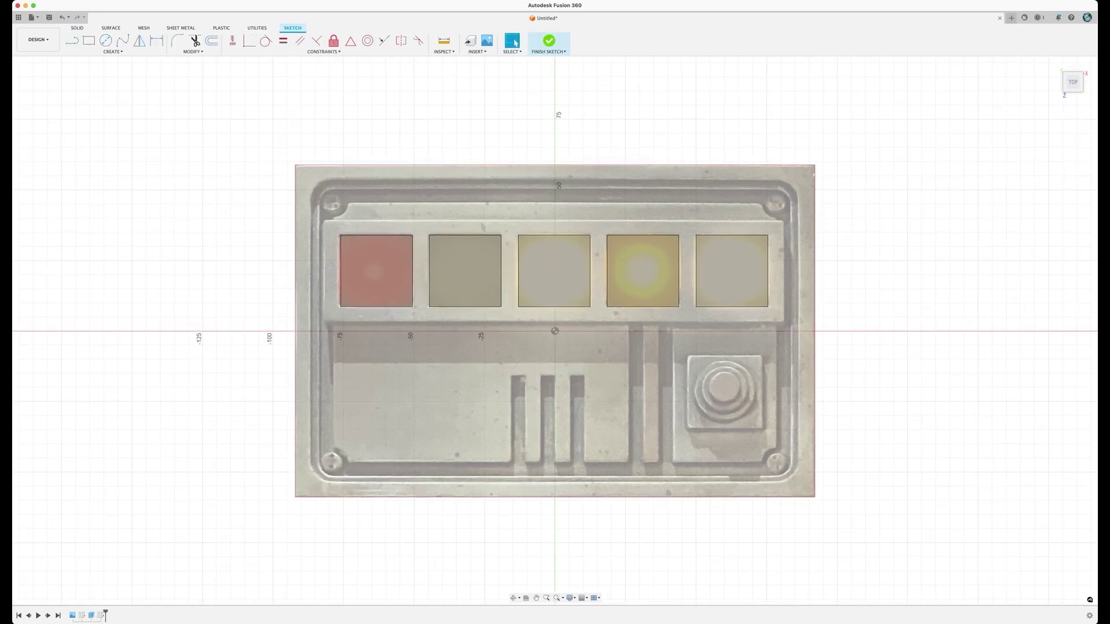
{"action": "key", "text": "r"}
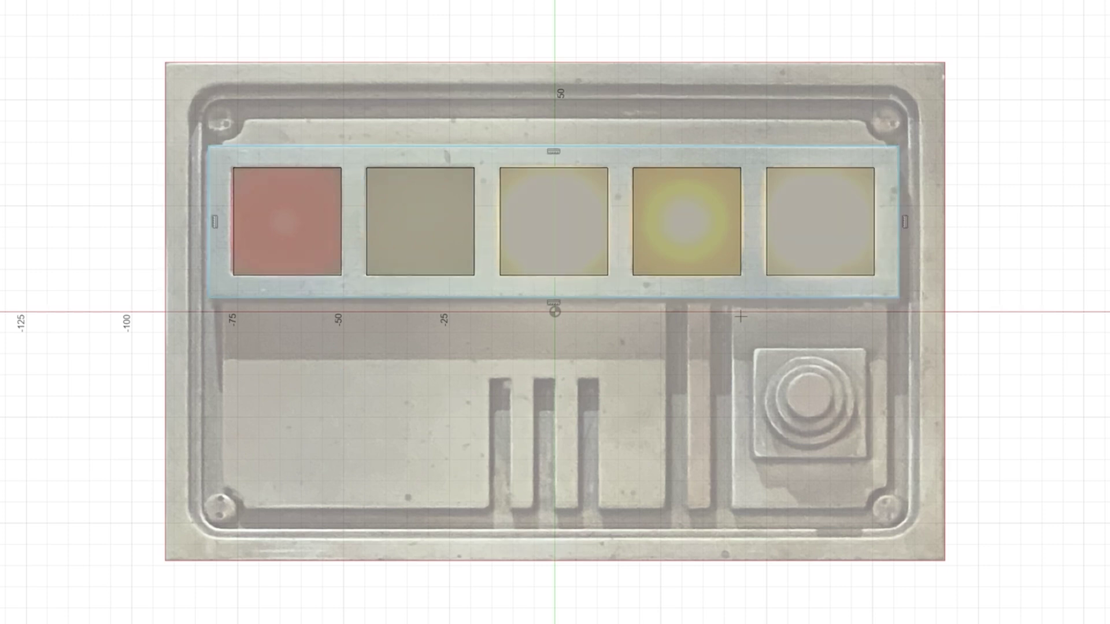
- Draw rectangles over the round button's section and the narrow vertical bar beside it, both starting from the light strip's lower edge
{"action": "left_click", "coordinate": [732, 298]}
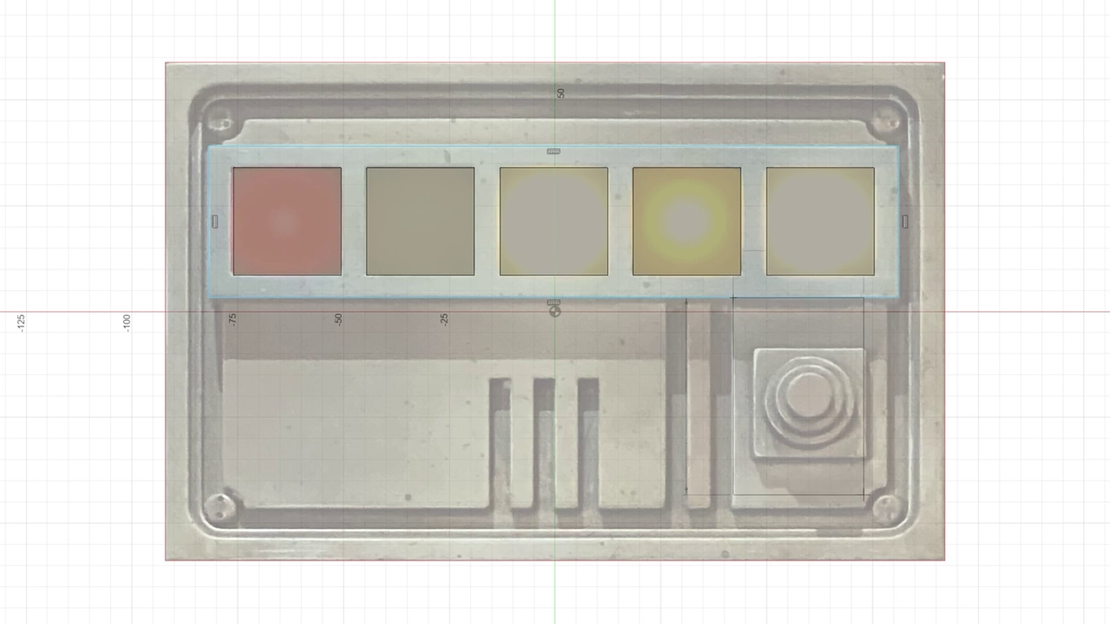
{"action": "left_click", "coordinate": [888, 509]}
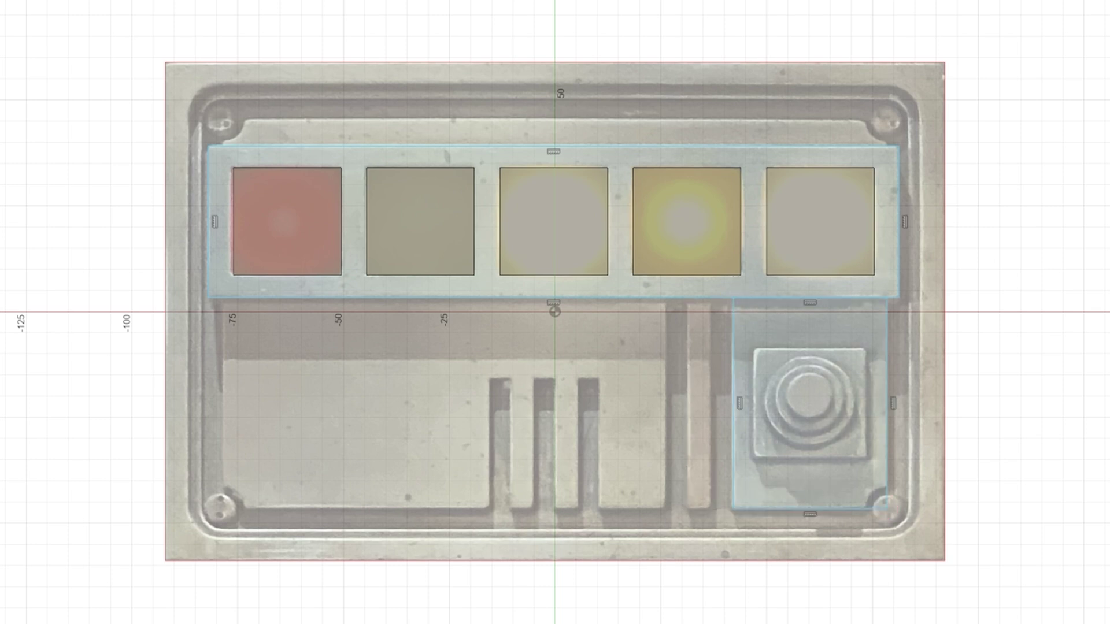
{"action": "left_click", "coordinate": [710, 510]}
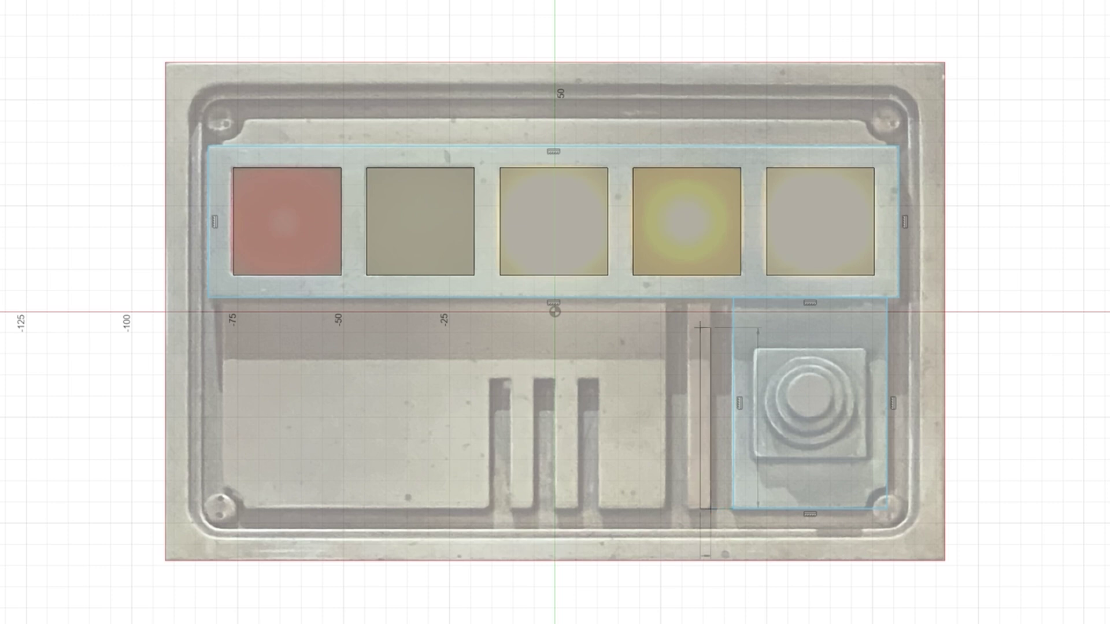
{"action": "left_click", "coordinate": [688, 298]}
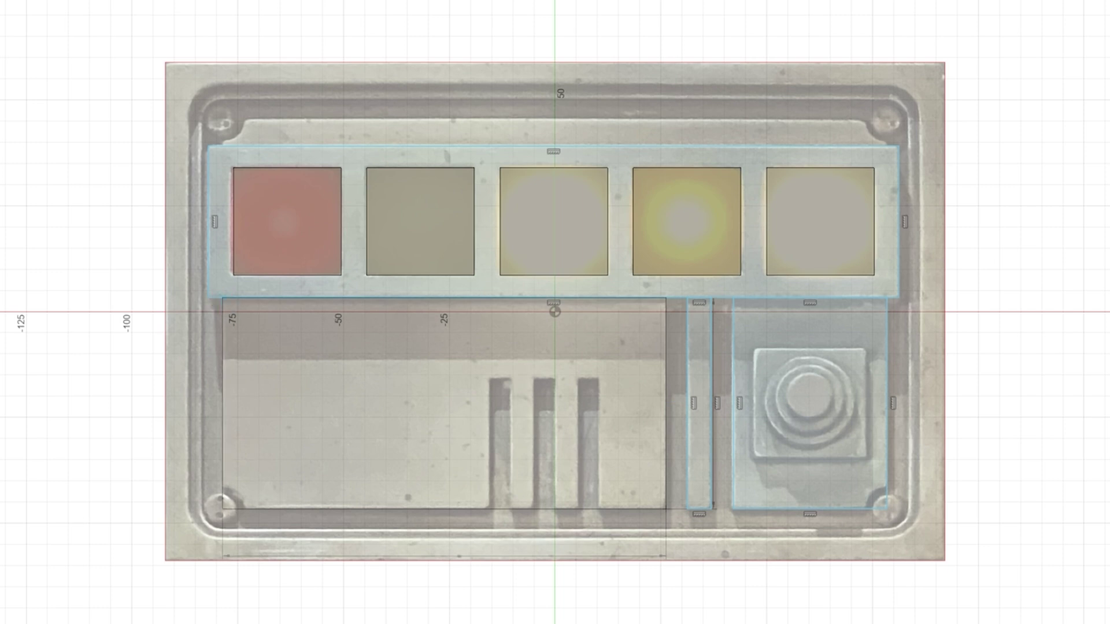
- Draw rectangles over the large lower section and the 27 mm square button base, and centre circles on that base
{"action": "left_click", "coordinate": [223, 297]}
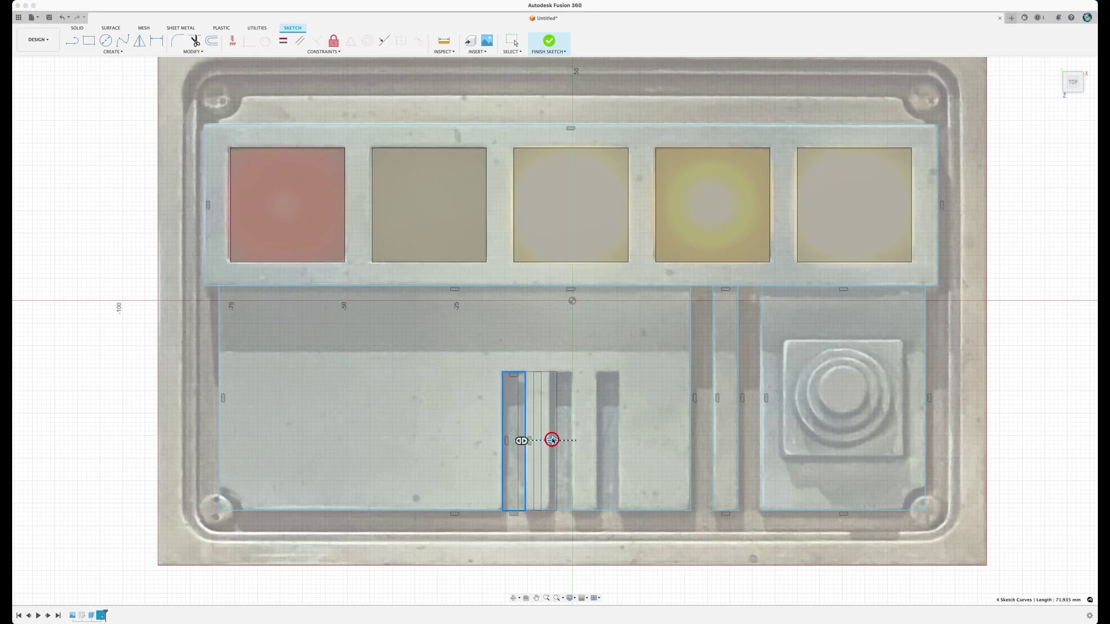
{"action": "key", "text": "r"}
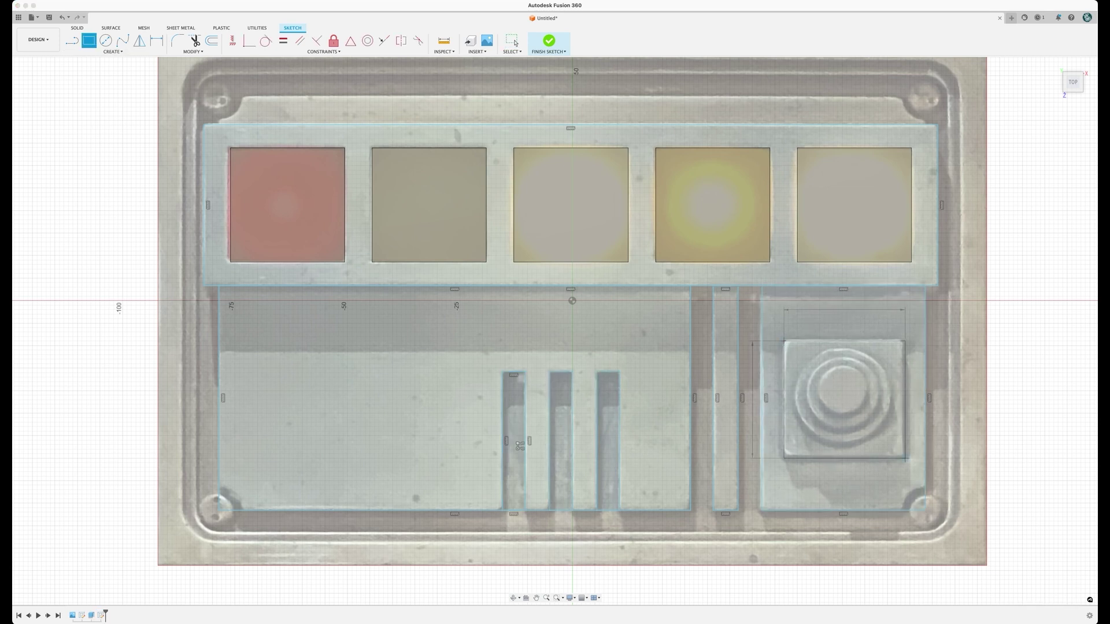
{"action": "left_click", "coordinate": [906, 459]}
{"action": "key", "text": "c"}
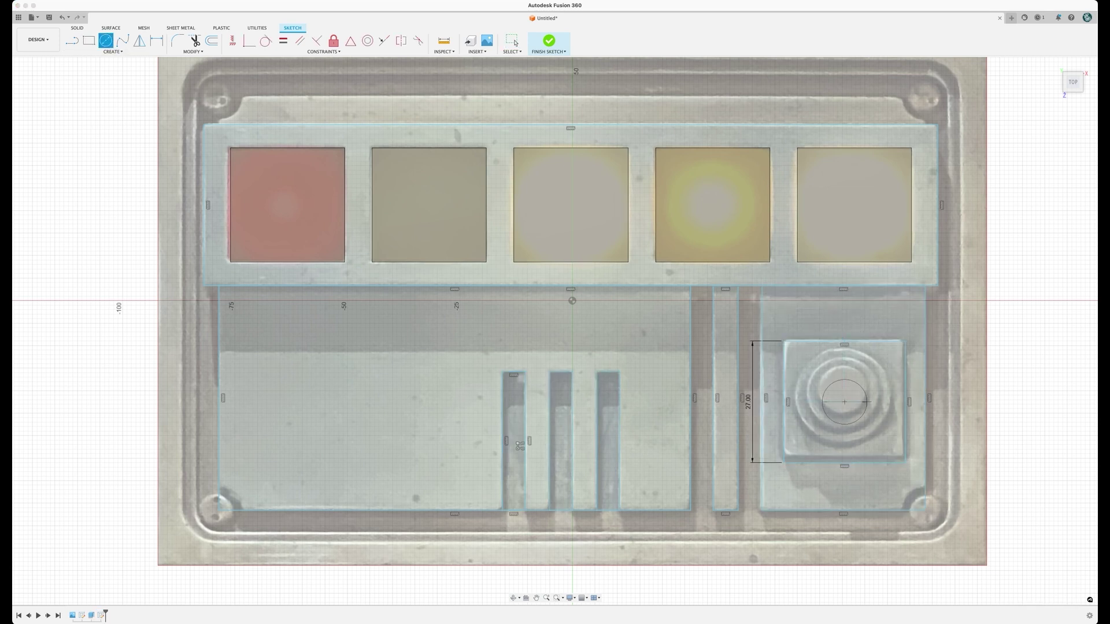
{"action": "left_click", "coordinate": [844, 402]}
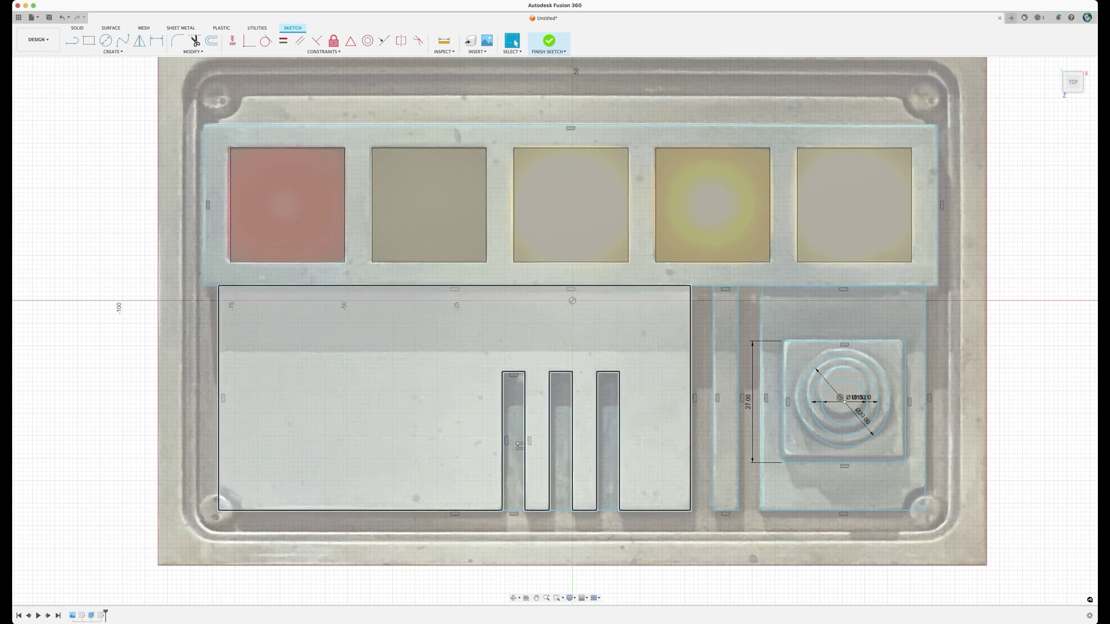
- Extrude the large slotted section, the narrow vertical bar and the area around the square button base by 0.25
{"action": "left_click", "coordinate": [454, 398]}
{"action": "left_click", "coordinate": [725, 398], "text": "shift"}
{"action": "left_click", "coordinate": [844, 315], "text": "shift"}
{"action": "type", "text": "e0.25"}
{"action": "key", "text": "Return"}
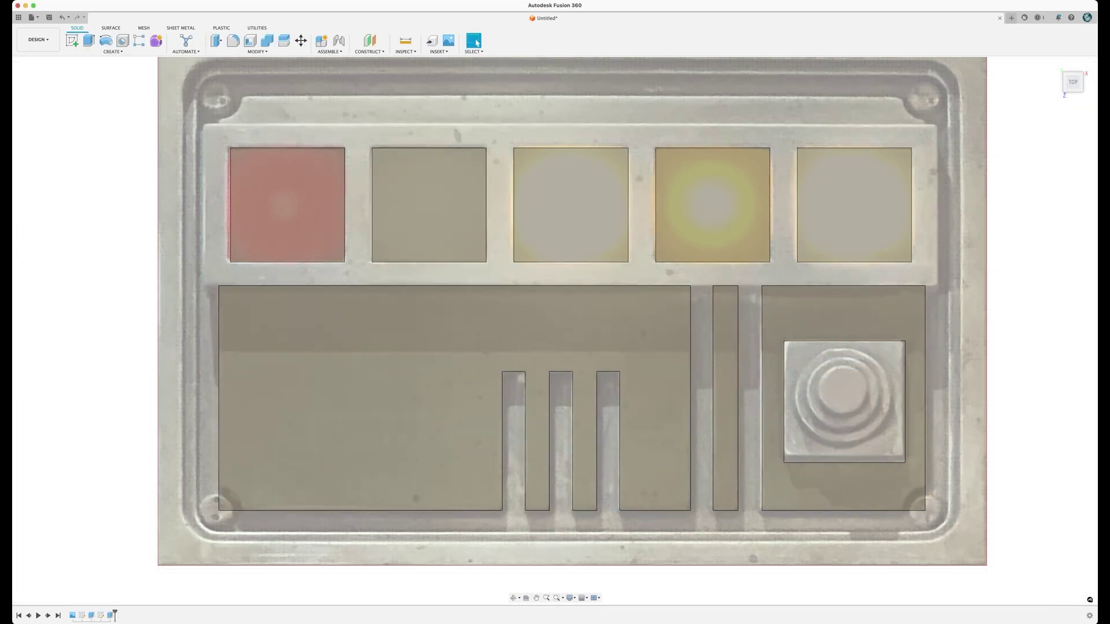
- Extrude the strip that holds the five lights by 10 mm
{"action": "left_click", "coordinate": [501, 206]}
{"action": "key", "text": "e"}
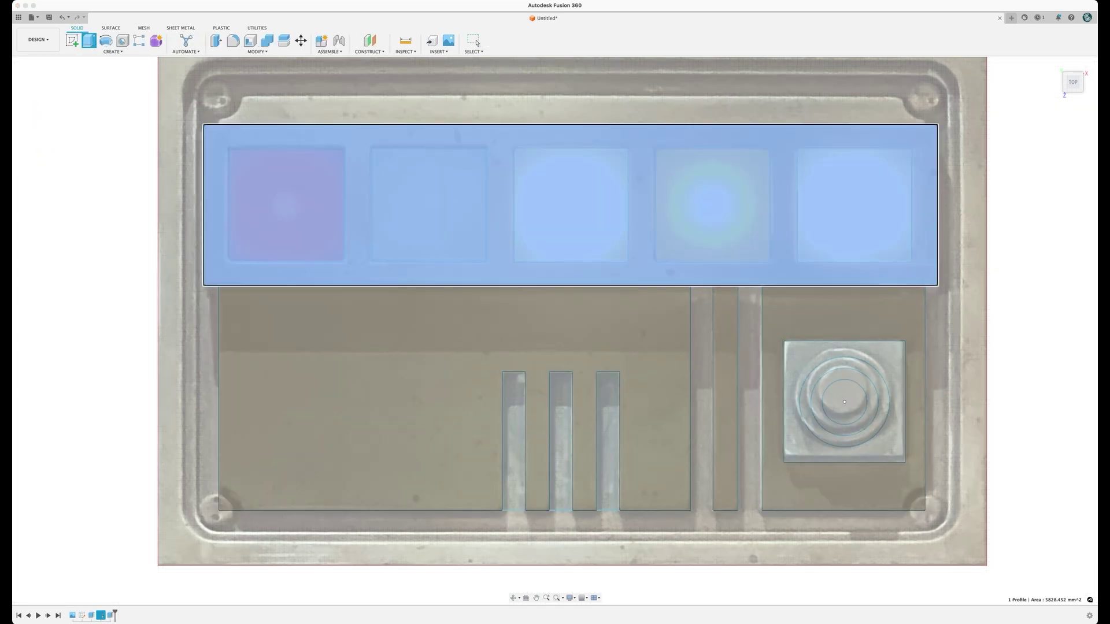
{"action": "middle_click_drag", "start_coordinate": [572, 358], "coordinate": [532, 290], "text": "shift"}
{"action": "type", "text": "10"}
{"action": "key", "text": "Return"}
{"action": "scroll", "coordinate": [529, 393], "scroll_direction": "down", "scroll_amount": 3}
- Extrude the button's square base, its concentric rings and its centre one after another as rising stepped tiers
{"action": "left_click", "coordinate": [806, 419]}
{"action": "key", "text": "e"}
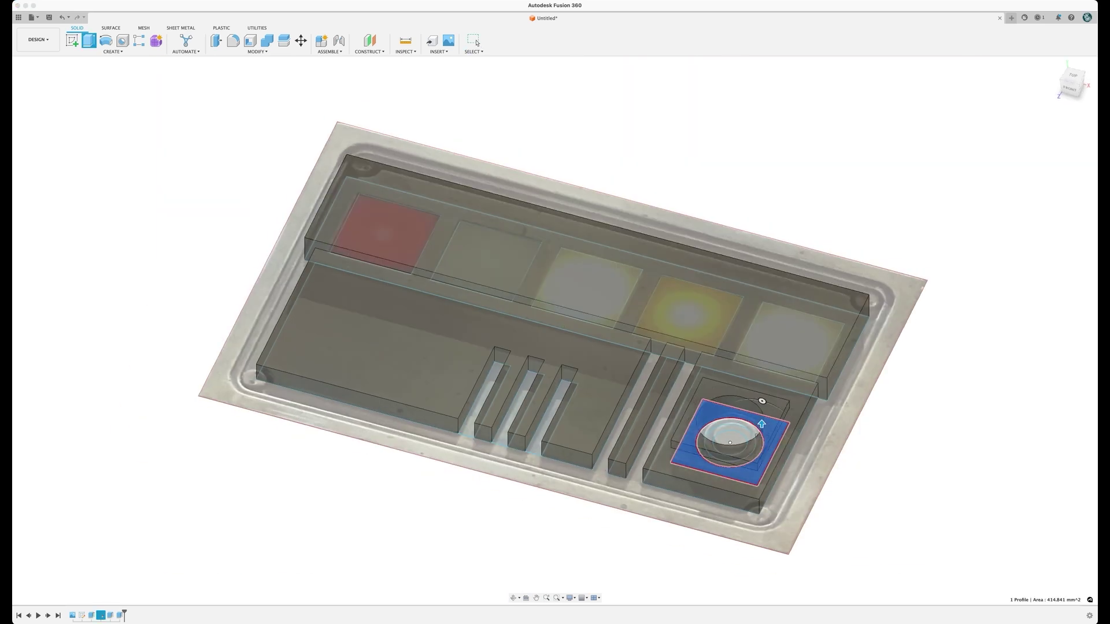
{"action": "key", "text": "Return"}
{"action": "left_click", "coordinate": [709, 444]}
{"action": "key", "text": "e"}
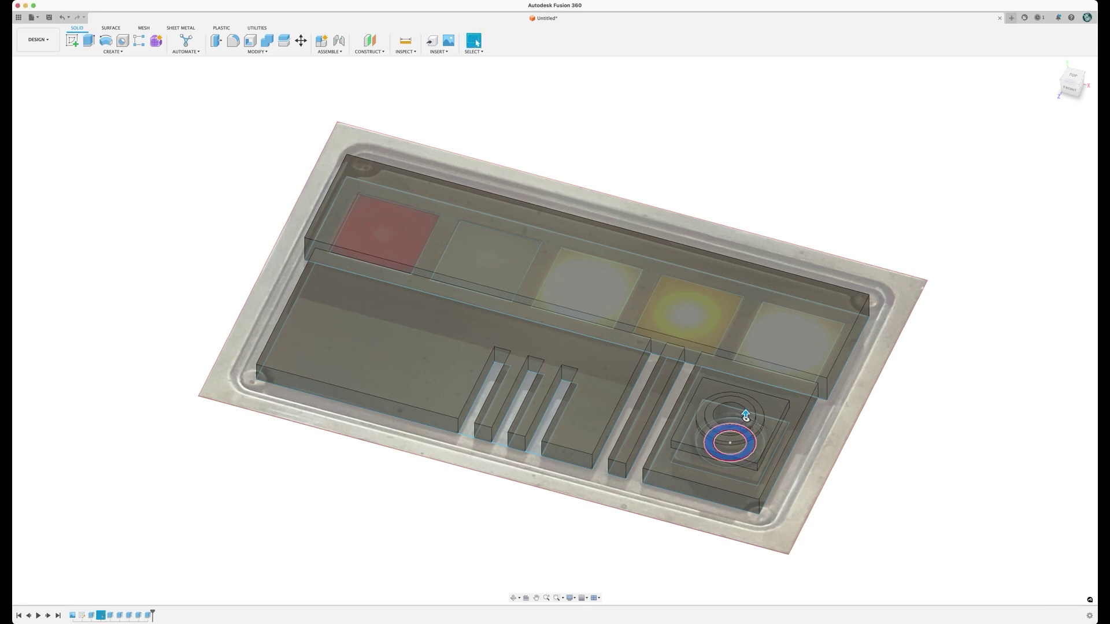
{"action": "key", "text": "Return"}
{"action": "left_click", "coordinate": [756, 431]}
{"action": "key", "text": "e"}
{"action": "middle_click_drag", "start_coordinate": [578, 289], "coordinate": [631, 376], "text": "shift"}
{"action": "key", "text": "Return"}
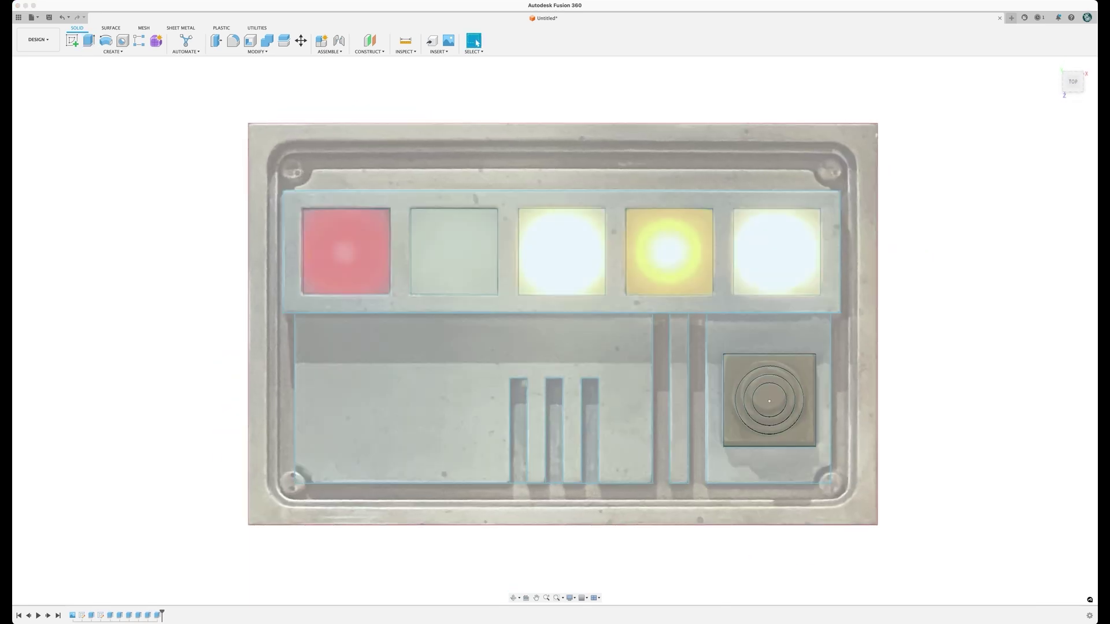
- Extrude the five light squares upward as a cut through the full height of the light strip
{"action": "left_click", "coordinate": [346, 251]}
{"action": "left_click", "coordinate": [454, 252]}
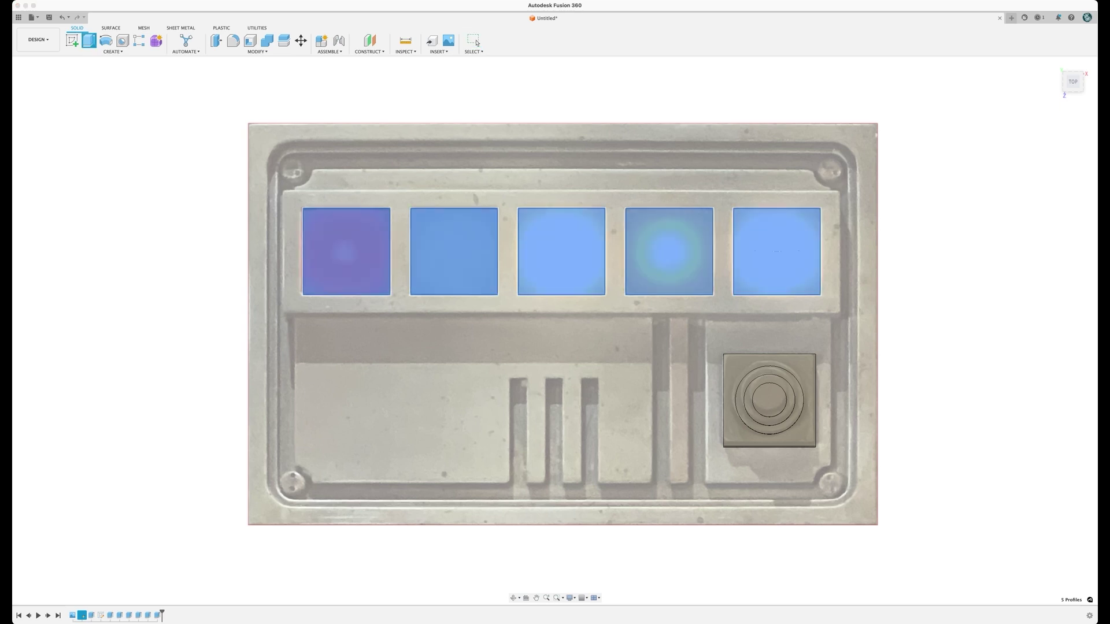
{"action": "key", "text": "e"}
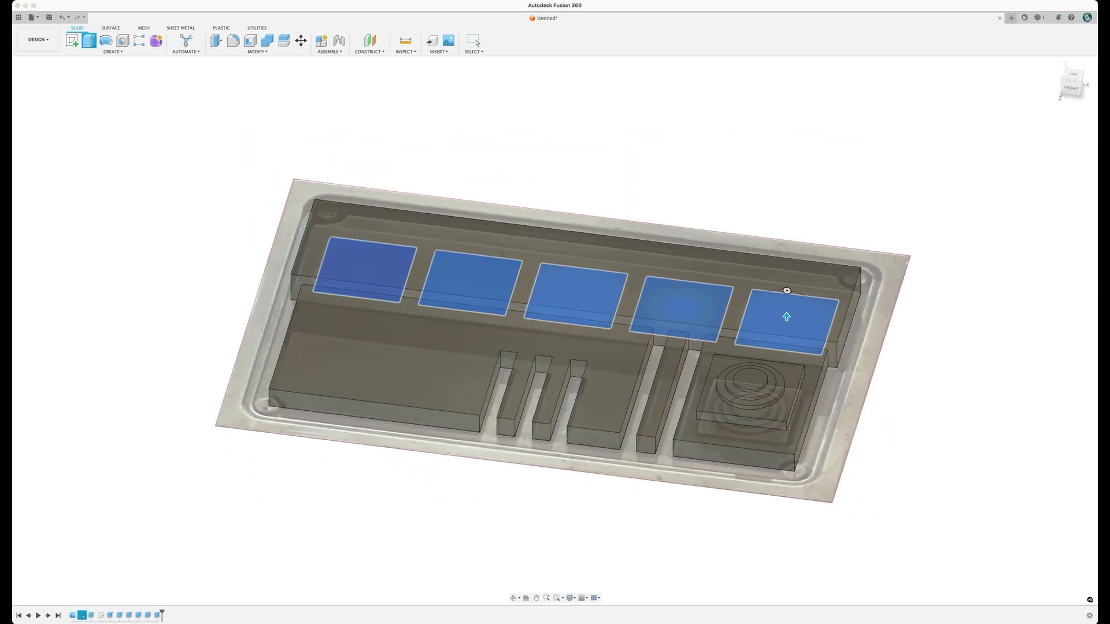
{"action": "left_click_drag", "start_coordinate": [787, 316], "coordinate": [786, 266]}
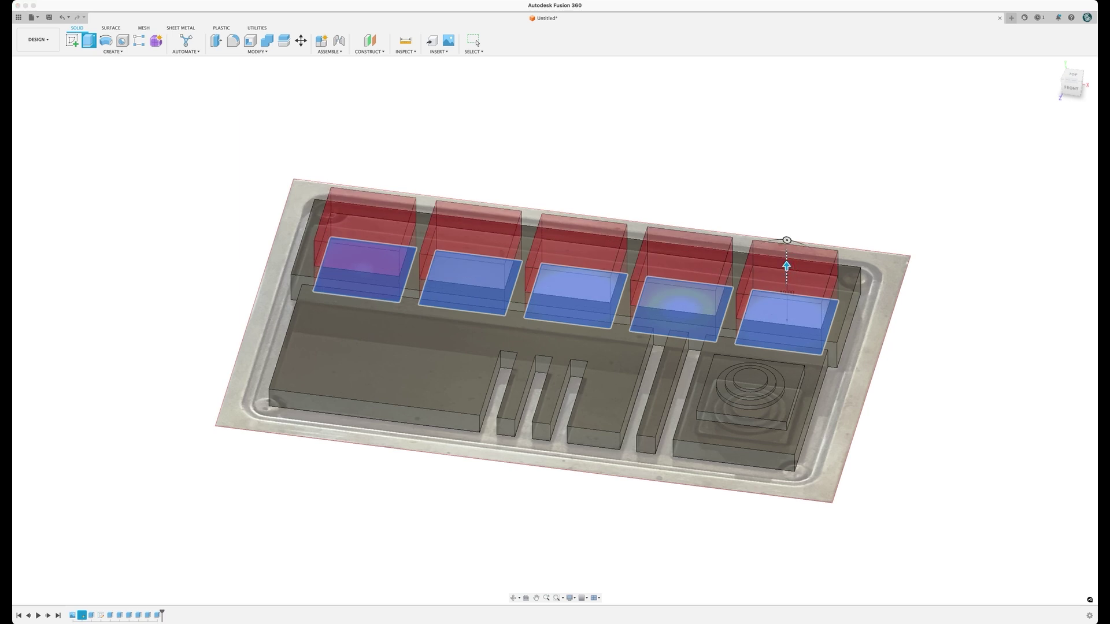
{"action": "key", "text": "Return"}
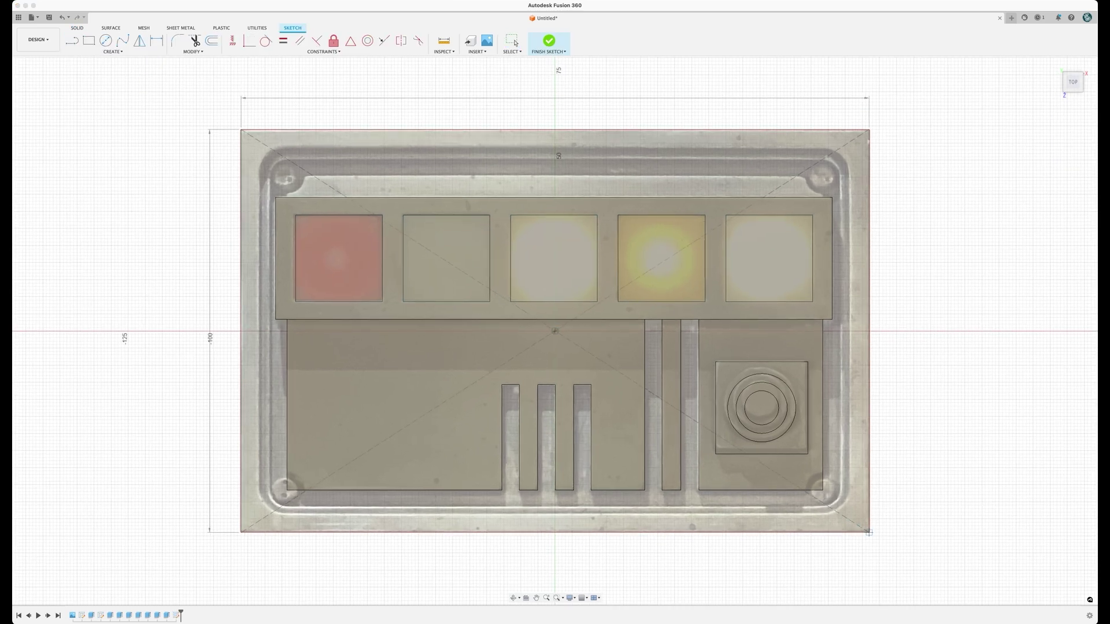
- Draw a centre rectangle out to the panel's outer corner and extrude it 3 mm as the base plate
{"action": "left_click", "coordinate": [869, 531]}
{"action": "key", "text": "e"}
{"action": "key", "text": "e"}
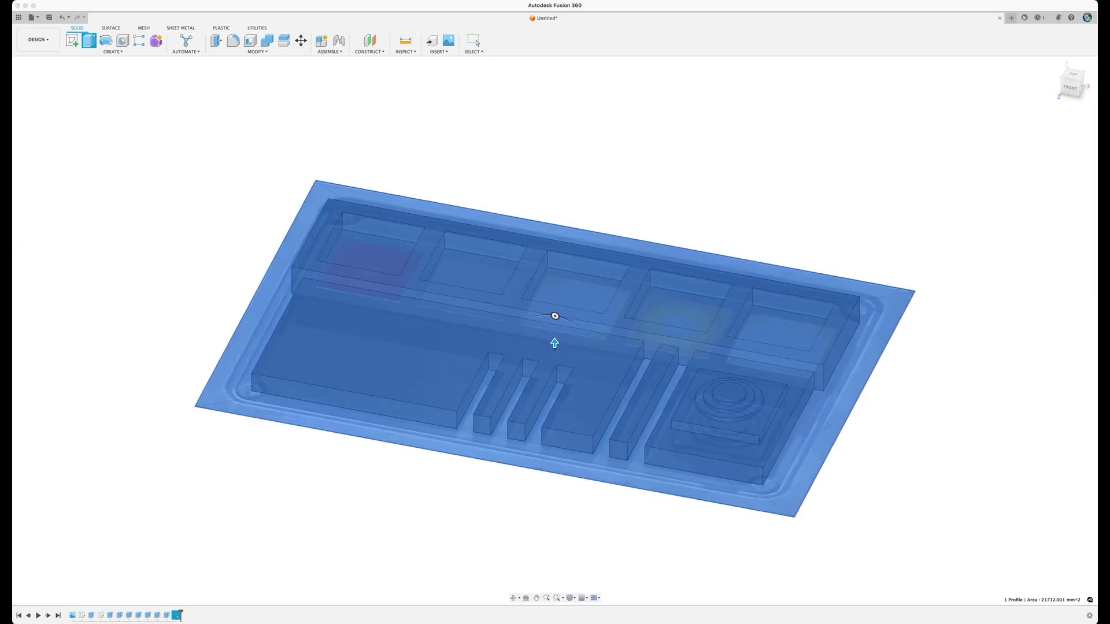
{"action": "type", "text": "3"}
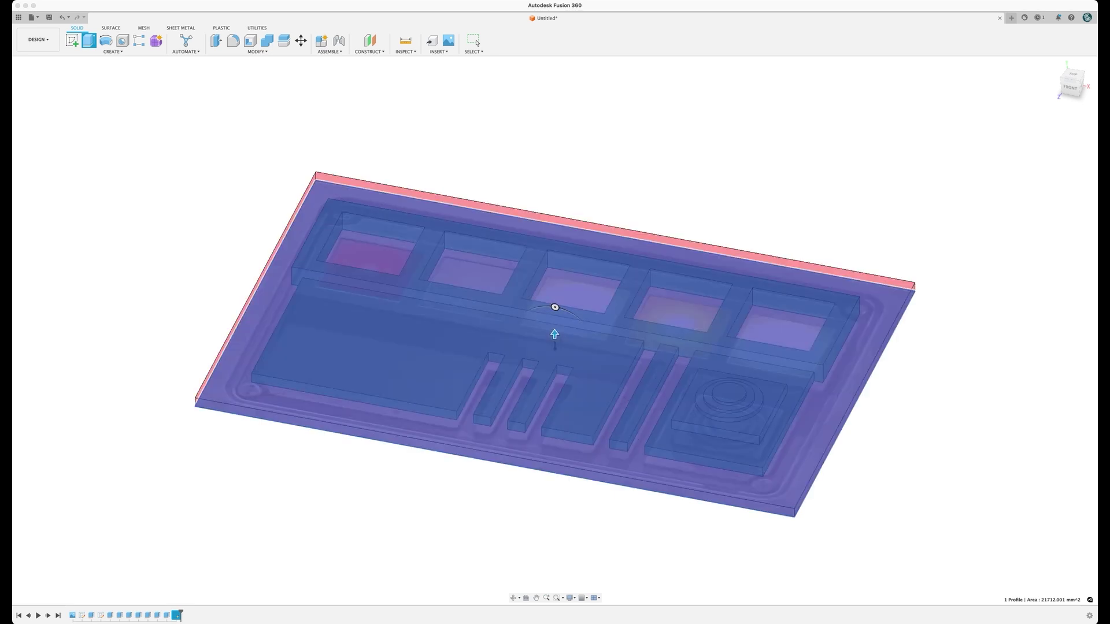
{"action": "key", "text": "Return"}
- Sketch a rectangle over the ledge above the lights and add 10 mm circles centred on its two upper corners
{"action": "middle_click_drag", "start_coordinate": [451, 312], "coordinate": [491, 413], "text": "shift"}
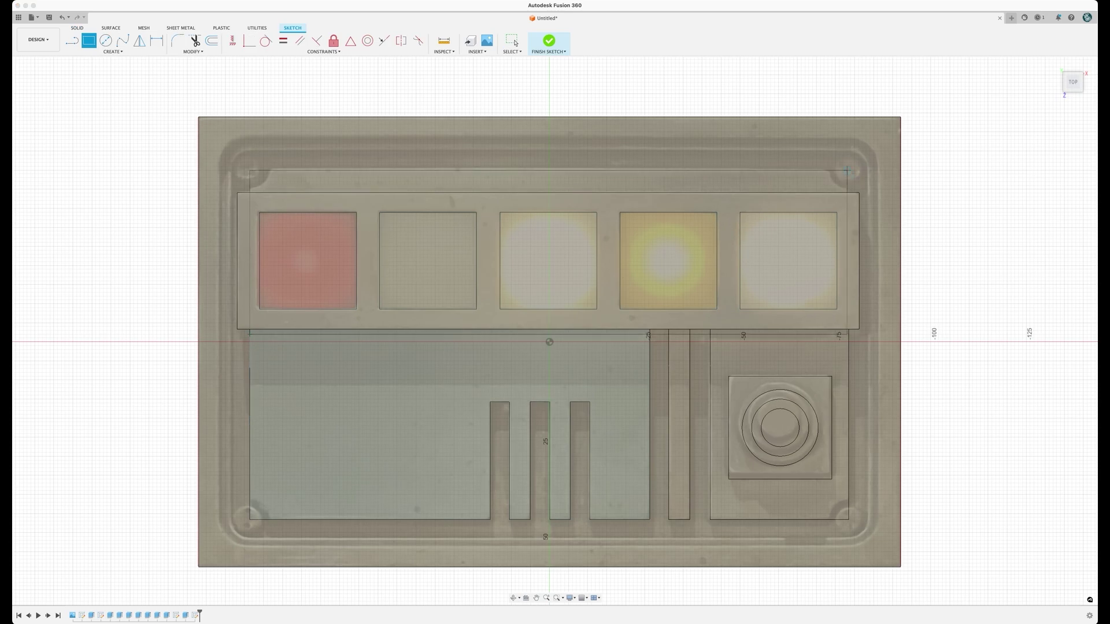
{"action": "scroll", "coordinate": [849, 171], "scroll_direction": "up", "scroll_amount": 5}
{"action": "left_click", "coordinate": [848, 166]}
{"action": "scroll", "coordinate": [848, 166], "scroll_direction": "down", "scroll_amount": 5}
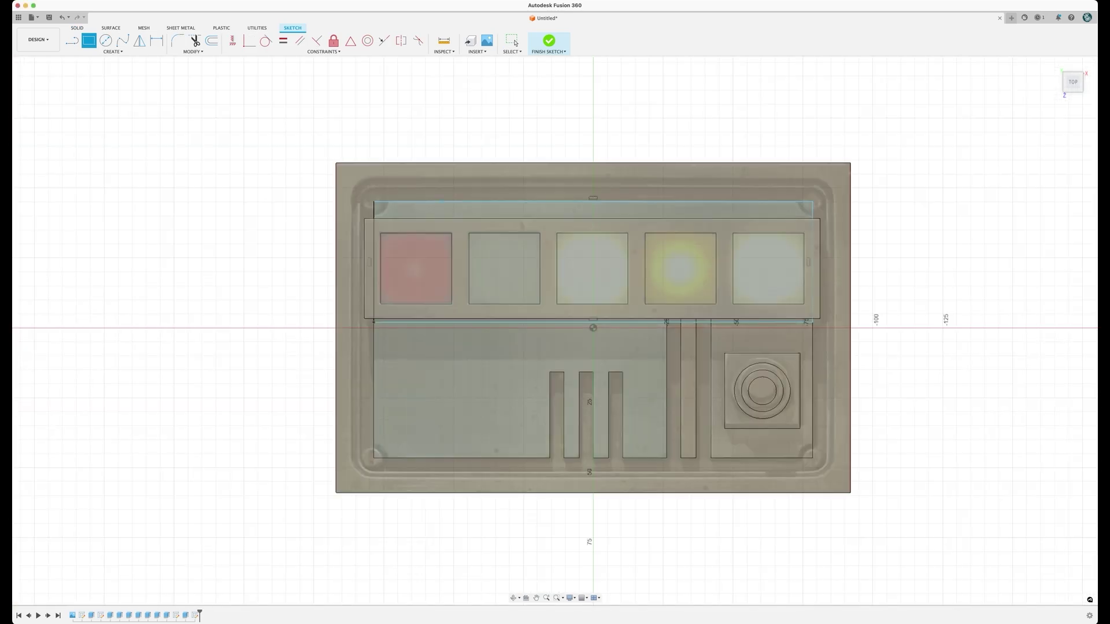
{"action": "left_click", "coordinate": [374, 202]}
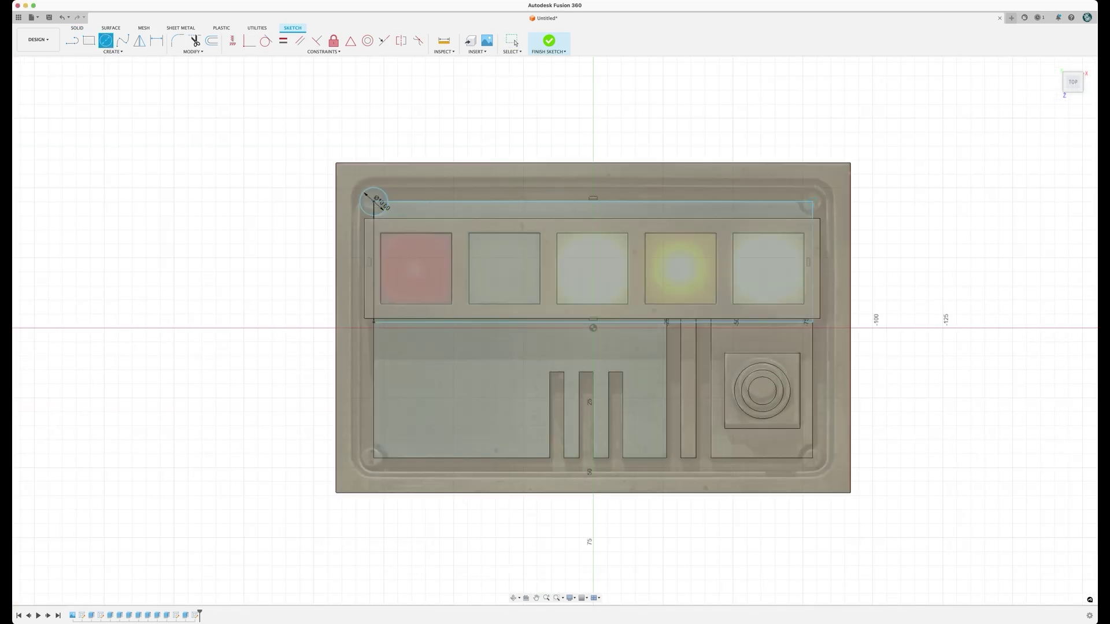
{"action": "type", "text": "10"}
{"action": "key", "text": "Return"}
{"action": "key", "text": "Escape"}
- Extrude only the corner-notched ledge profile above the lights down to the base plate, excluding the large section's face
{"action": "left_click", "coordinate": [72, 41]}
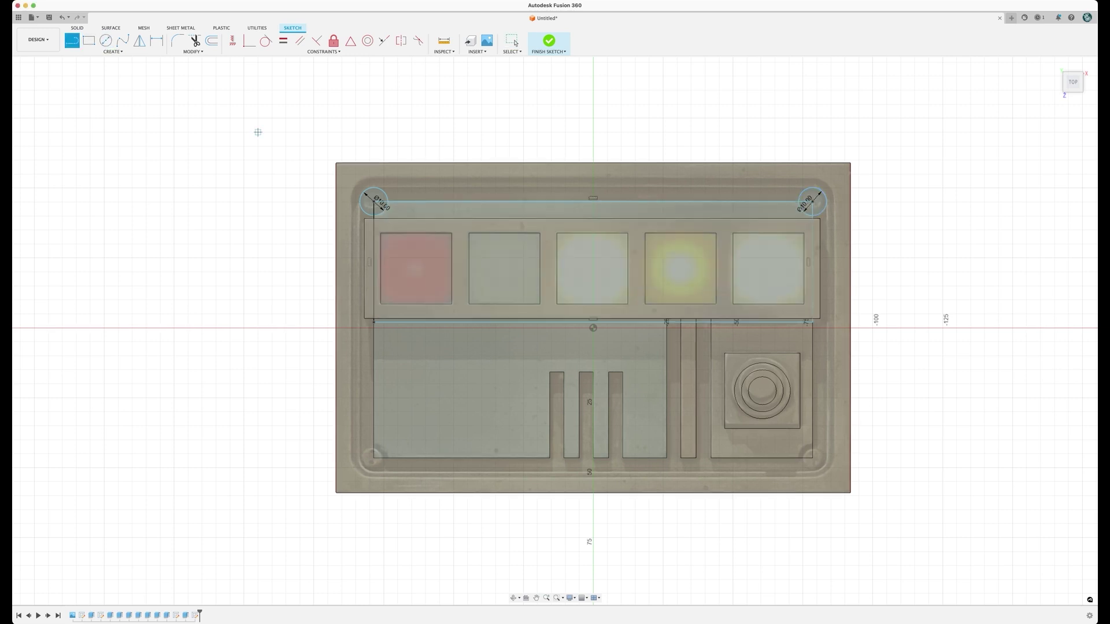
{"action": "scroll", "coordinate": [372, 219], "scroll_direction": "up", "scroll_amount": 10}
{"action": "scroll", "coordinate": [378, 220], "scroll_direction": "up", "scroll_amount": 3}
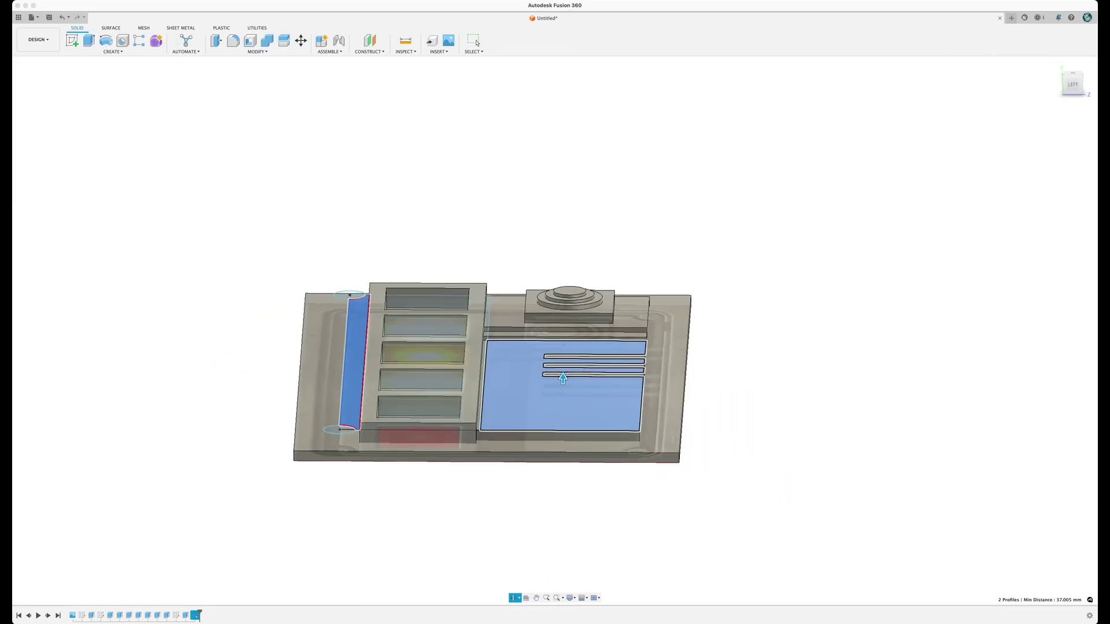
{"action": "left_click", "coordinate": [562, 378]}
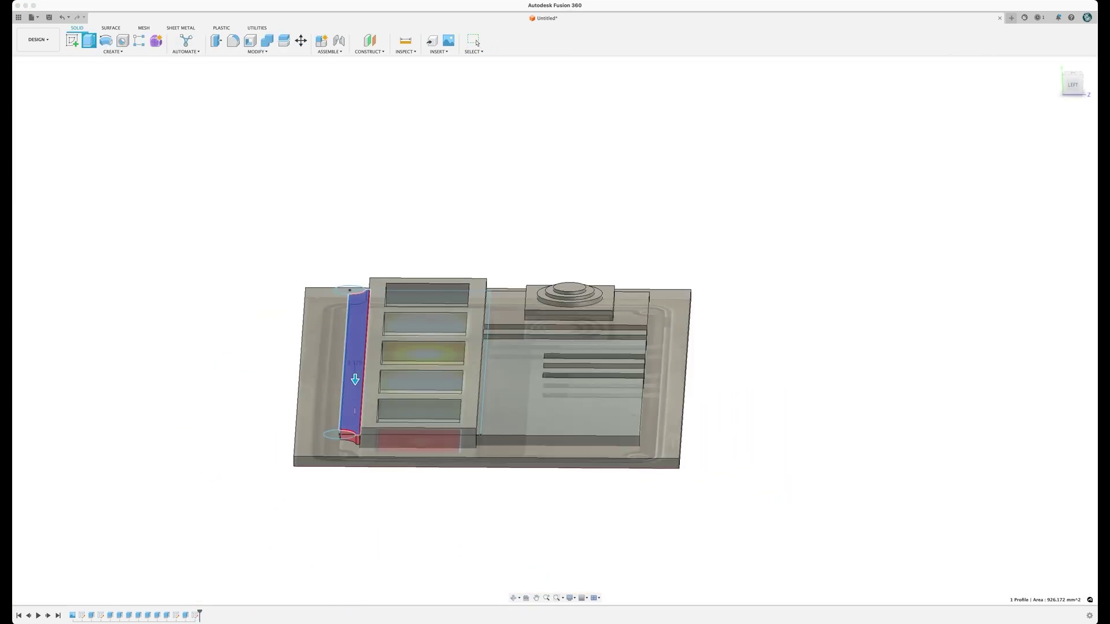
{"action": "key", "text": "Return"}
- Start a sketch on the large slotted section's face and draw a 10 mm circle centred on its lower-left corner
{"action": "left_click", "coordinate": [381, 405]}
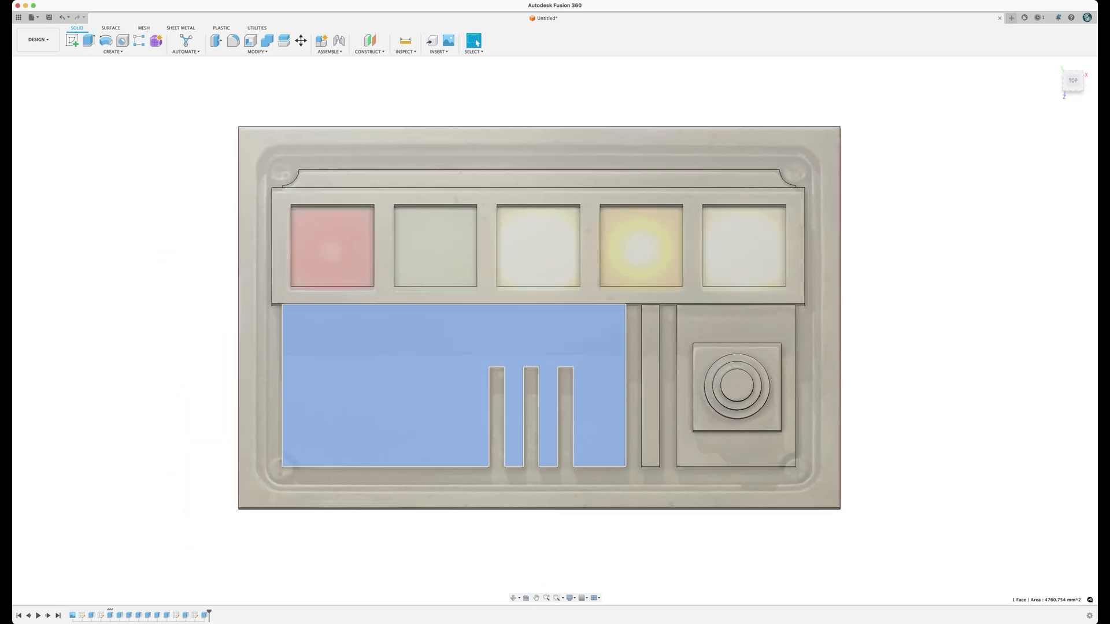
{"action": "left_click", "coordinate": [72, 41]}
{"action": "key", "text": "c"}
{"action": "left_click", "coordinate": [298, 483]}
{"action": "type", "text": "10"}
{"action": "key", "text": "Return"}
{"action": "key", "text": "Escape"}
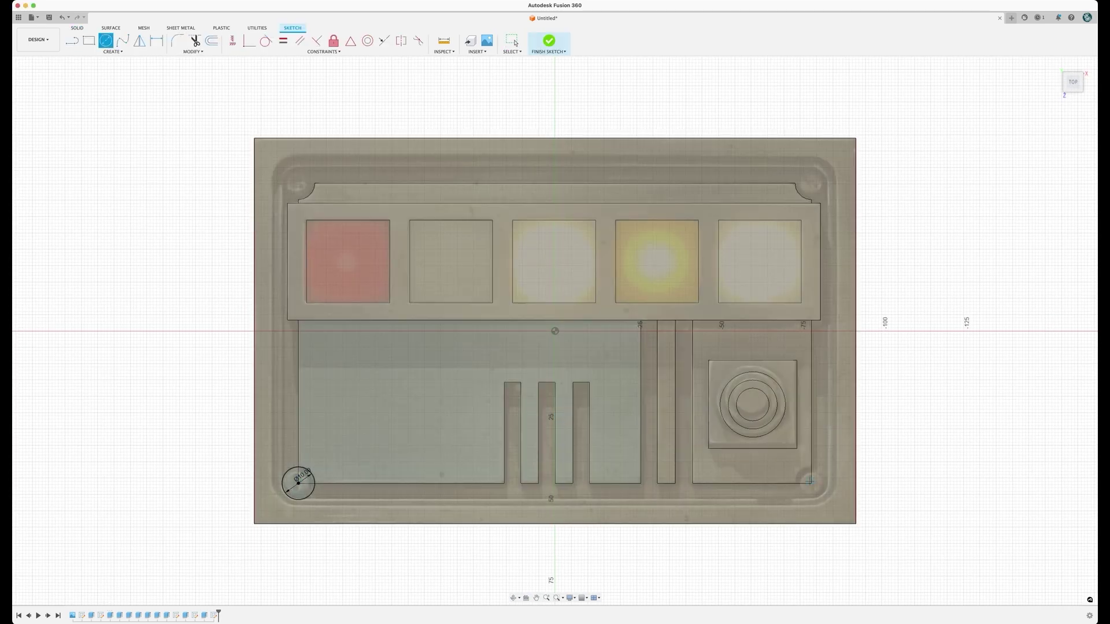
- Extrude the corner circle downward as a cut to notch the large section's lower-left corner
{"action": "key", "text": "e"}
{"action": "middle_click_drag", "start_coordinate": [306, 476], "coordinate": [545, 408], "text": "shift"}
{"action": "left_click_drag", "start_coordinate": [545, 435], "coordinate": [543, 490]}
{"action": "key", "text": "Return"}
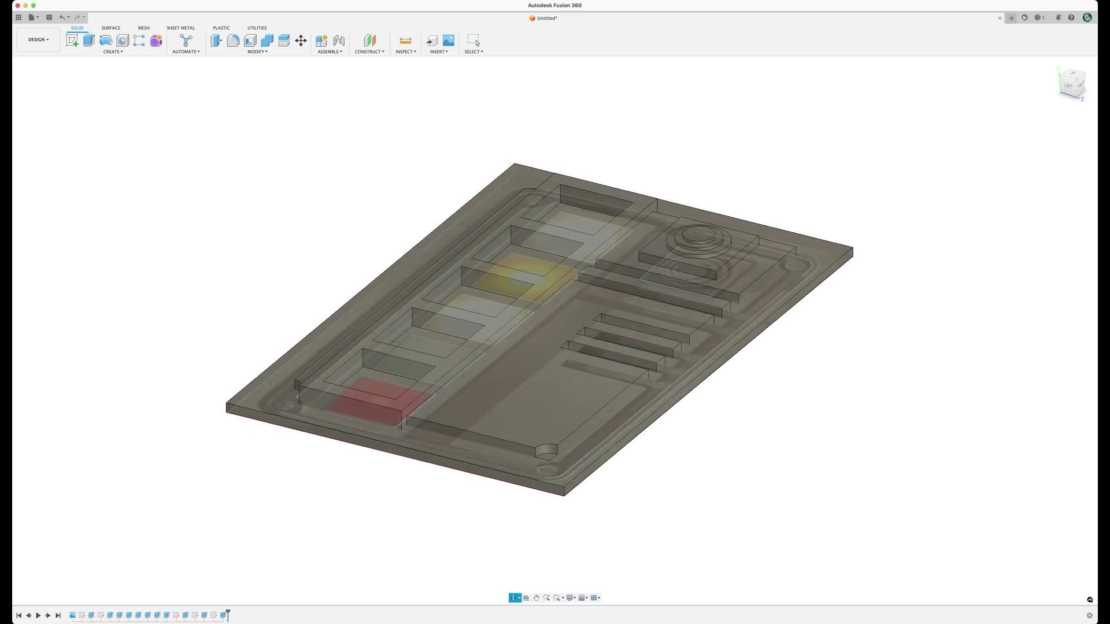
- Start a sketch on the button section's face and draw a circle centred on its lower-right corner
{"action": "mouse_move", "coordinate": [542, 491]}
{"action": "middle_mouse_down", "text": "shift"}
{"action": "mouse_move", "coordinate": [404, 471]}
{"action": "mouse_move", "coordinate": [399, 538]}
{"action": "middle_mouse_up", "text": "shift"}
{"action": "left_click", "coordinate": [72, 40]}
{"action": "left_click", "coordinate": [795, 421]}
{"action": "key", "text": "c"}
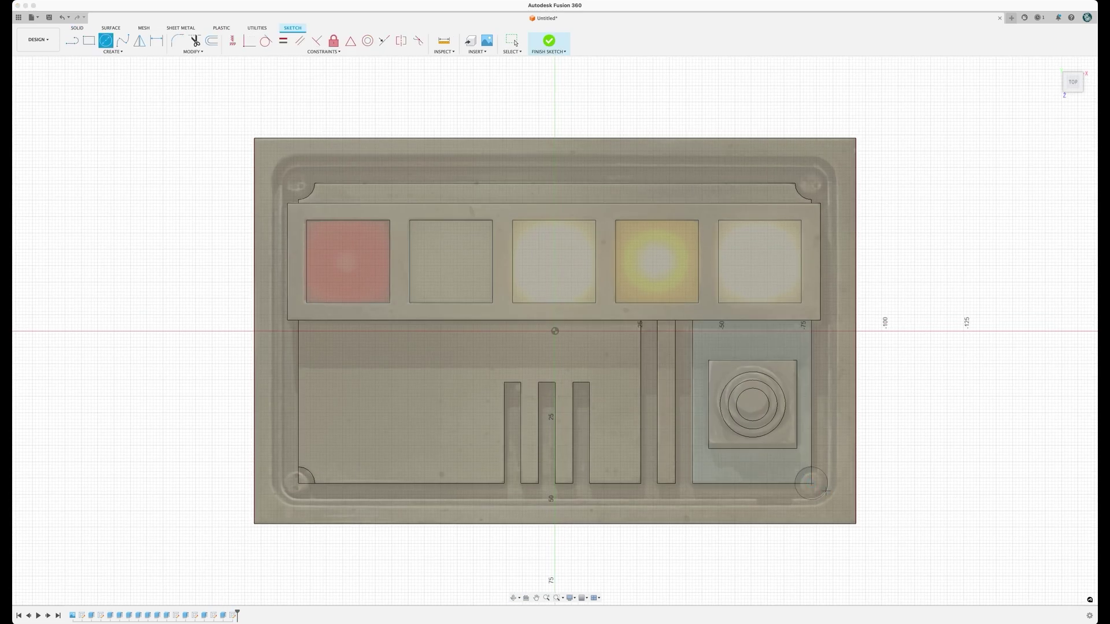
{"action": "key", "text": "Return"}
{"action": "key", "text": "Escape"}
- Extrude the circle's profile downward as a cut to notch the button section's lower-right corner
{"action": "left_click", "coordinate": [806, 478]}
{"action": "key", "text": "e"}
{"action": "middle_click_drag", "start_coordinate": [806, 478], "coordinate": [741, 425], "text": "shift"}
{"action": "left_click_drag", "start_coordinate": [741, 444], "coordinate": [739, 490]}
{"action": "key", "text": "Return"}
{"action": "scroll", "coordinate": [319, 446], "scroll_direction": "down", "scroll_amount": 3}
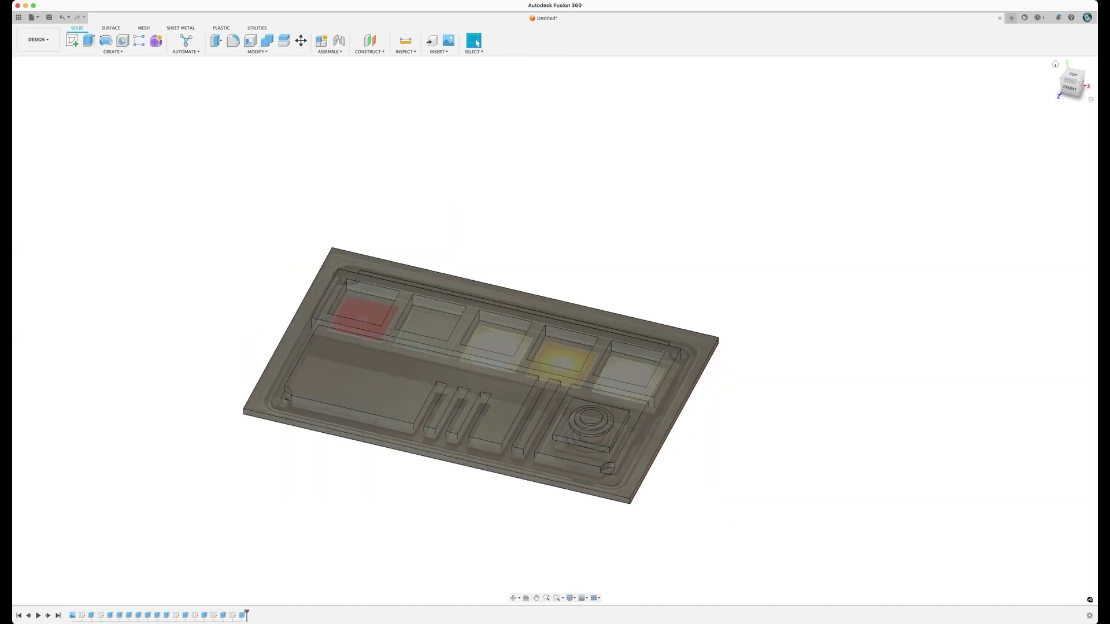
- Sketch on the base plate's top face and draw two origin-centred rectangles along the outer and inner edges of the border groove
{"action": "left_click", "coordinate": [1074, 74]}
{"action": "mouse_move", "coordinate": [545, 329]}
{"action": "middle_mouse_down", "text": "shift"}
{"action": "mouse_move", "coordinate": [521, 214]}
{"action": "mouse_move", "coordinate": [555, 312]}
{"action": "middle_mouse_up", "text": "shift"}
{"action": "left_click", "coordinate": [474, 40]}
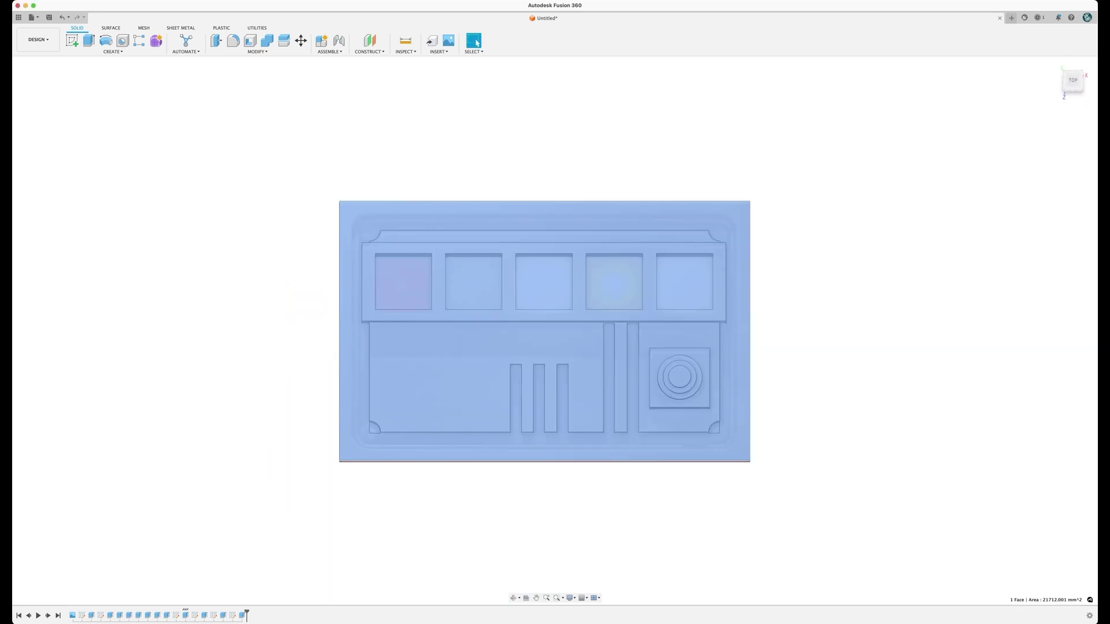
{"action": "left_click", "coordinate": [71, 40]}
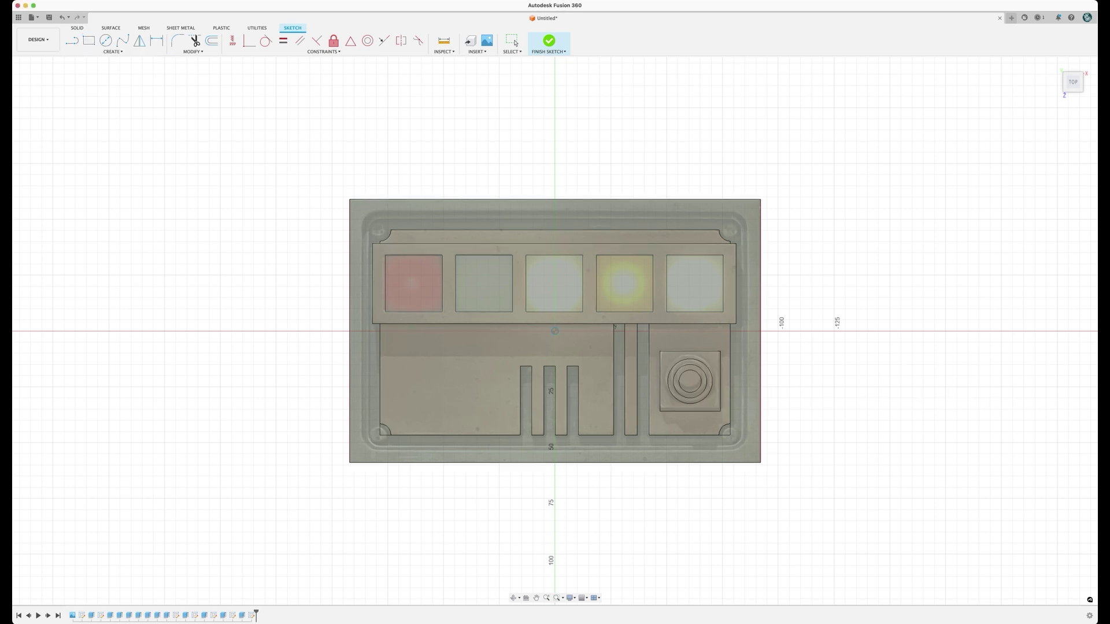
{"action": "left_click", "coordinate": [555, 331]}
{"action": "left_click", "coordinate": [747, 450]}
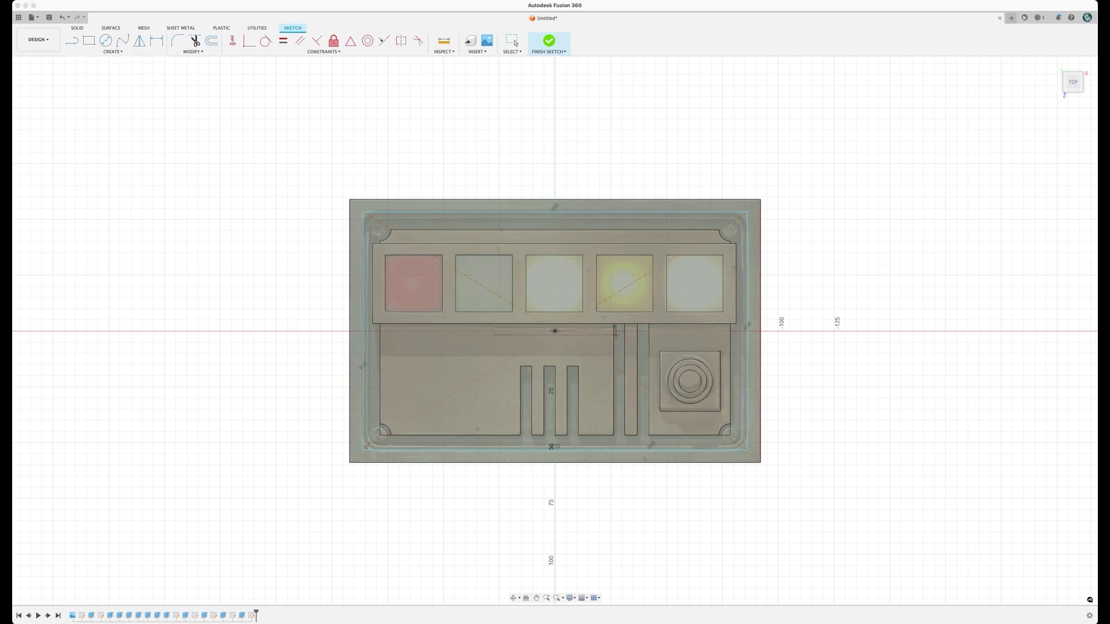
{"action": "scroll", "coordinate": [743, 444], "scroll_direction": "up", "scroll_amount": 5}
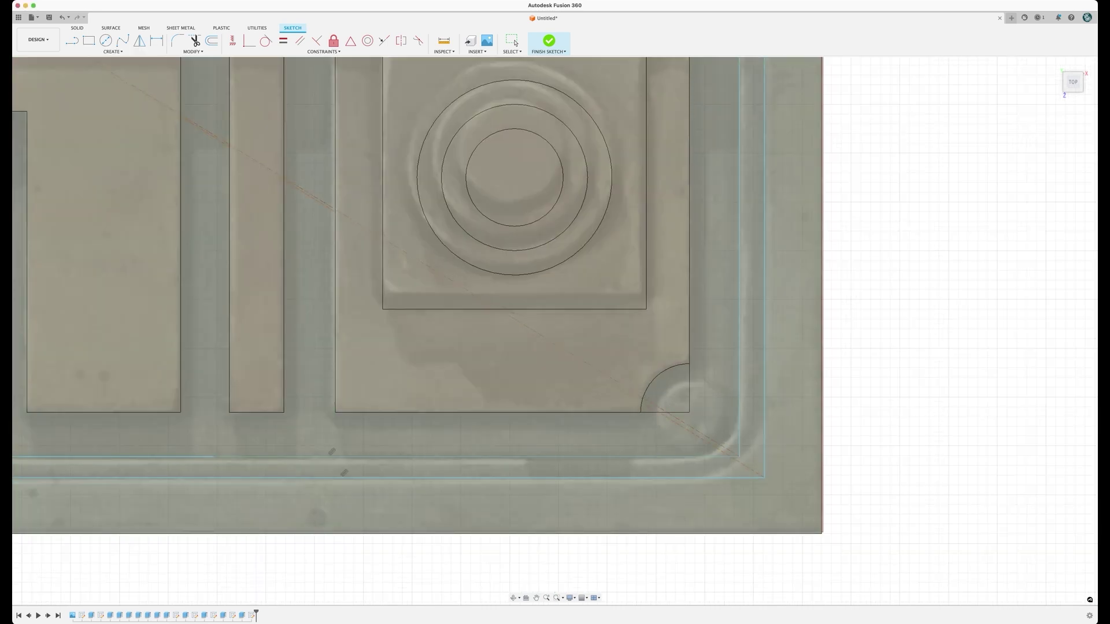
{"action": "scroll", "coordinate": [743, 453], "scroll_direction": "down", "scroll_amount": 5}
{"action": "key", "text": "Escape"}
{"action": "left_click", "coordinate": [754, 448]}
{"action": "middle_click_drag", "start_coordinate": [754, 449], "coordinate": [734, 350], "text": "shift"}
{"action": "key", "text": "e"}
{"action": "left_click", "coordinate": [738, 324]}
{"action": "left_click_drag", "start_coordinate": [738, 315], "coordinate": [739, 371]}
{"action": "key", "text": "Escape"}
- Extrude the outermost border profile upward to form a raised rim around the panel
{"action": "left_click", "coordinate": [771, 322]}
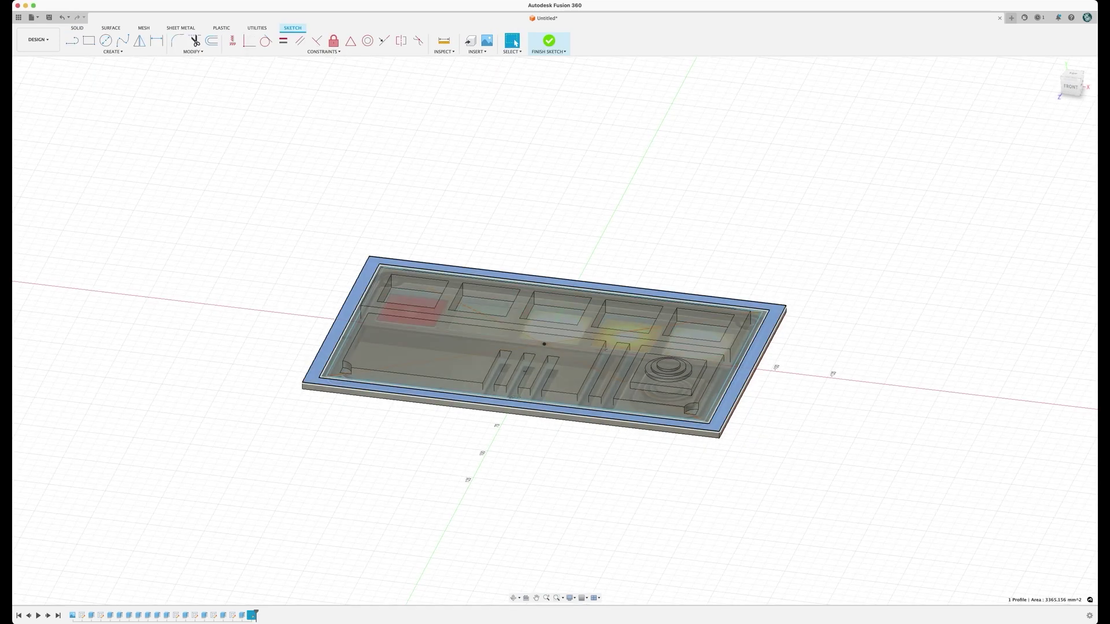
{"action": "key", "text": "e"}
{"action": "left_click_drag", "start_coordinate": [513, 394], "coordinate": [514, 382]}
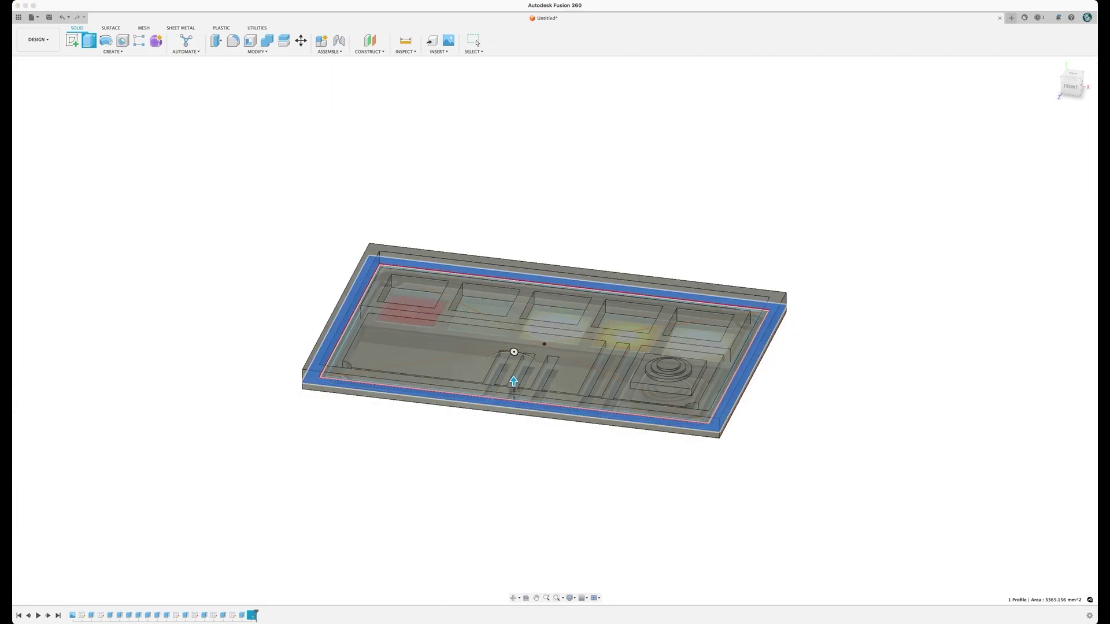
{"action": "key", "text": "Return"}
- Fillet the four inner vertical corner edges of the raised rim to match the rounded border corners in the photo
{"action": "middle_click_drag", "start_coordinate": [513, 381], "coordinate": [419, 323], "text": "shift"}
{"action": "scroll", "coordinate": [478, 256], "scroll_direction": "up", "scroll_amount": 6}
{"action": "scroll", "coordinate": [483, 231], "scroll_direction": "down", "scroll_amount": 1}
{"action": "left_click", "coordinate": [481, 220]}
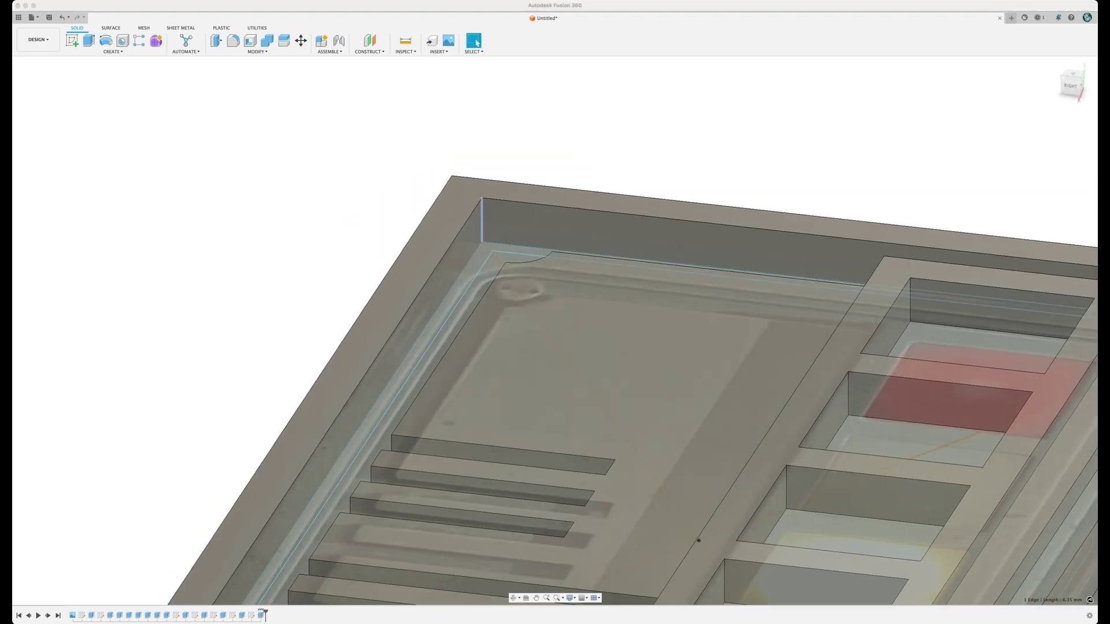
{"action": "scroll", "coordinate": [578, 358], "scroll_direction": "down", "scroll_amount": 3}
{"action": "middle_click_drag", "start_coordinate": [578, 359], "coordinate": [683, 324], "text": "shift"}
{"action": "left_click", "coordinate": [432, 95], "text": "shift"}
{"action": "middle_click_drag", "start_coordinate": [358, 231], "coordinate": [324, 324]}
{"action": "middle_click_drag", "start_coordinate": [116, 341], "coordinate": [823, 328]}
{"action": "middle_click_drag", "start_coordinate": [359, 318], "coordinate": [481, 329]}
{"action": "middle_click_drag", "start_coordinate": [481, 329], "coordinate": [601, 375], "text": "shift"}
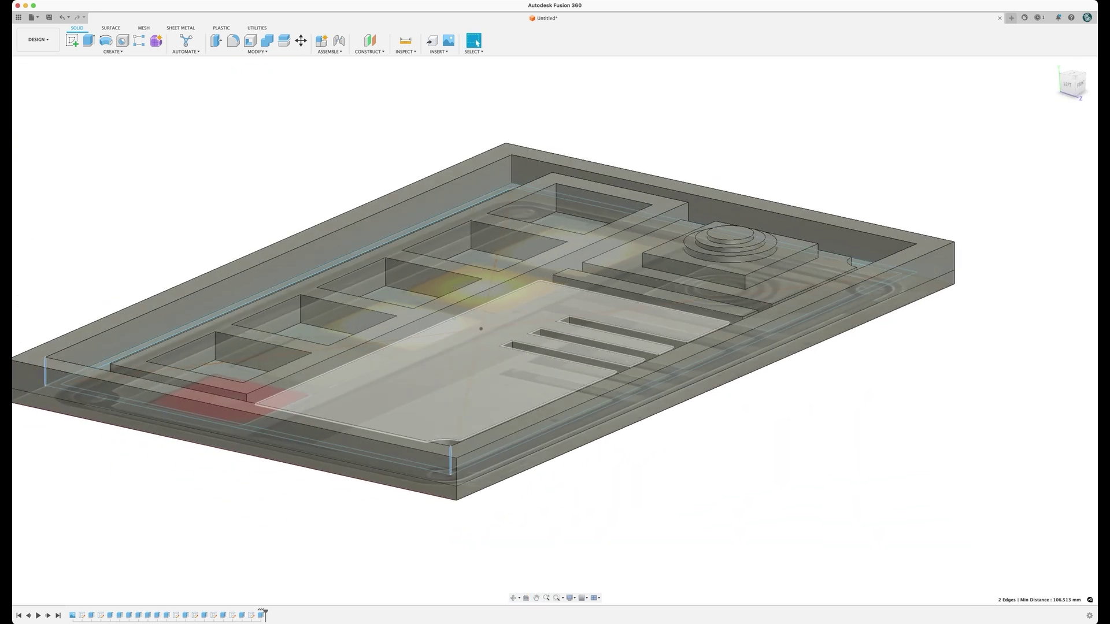
{"action": "left_click", "coordinate": [511, 169], "text": "shift"}
{"action": "middle_click_drag", "start_coordinate": [450, 321], "coordinate": [613, 323], "text": "shift"}
{"action": "left_click", "coordinate": [387, 128], "text": "shift"}
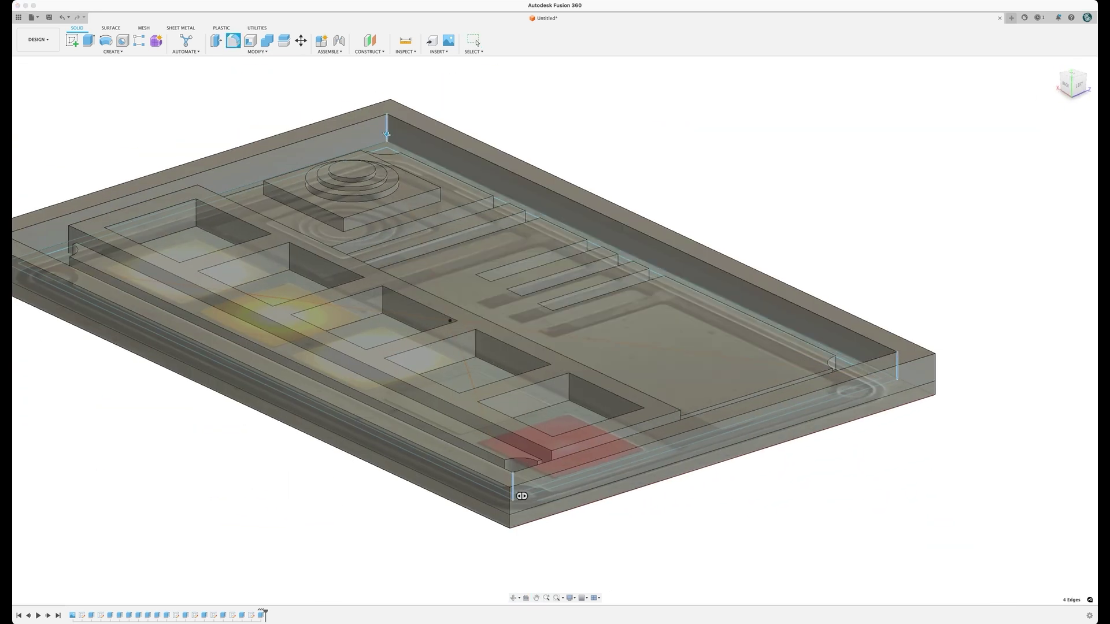
{"action": "left_click", "coordinate": [1072, 74]}
{"action": "scroll", "coordinate": [954, 509], "scroll_direction": "down", "scroll_amount": 4}
{"action": "middle_click_drag", "start_coordinate": [954, 509], "coordinate": [367, 132]}
{"action": "scroll", "coordinate": [367, 133], "scroll_direction": "down", "scroll_amount": 3}
{"action": "left_click_drag", "start_coordinate": [689, 365], "coordinate": [685, 361]}
{"action": "scroll", "coordinate": [684, 359], "scroll_direction": "up", "scroll_amount": 8}
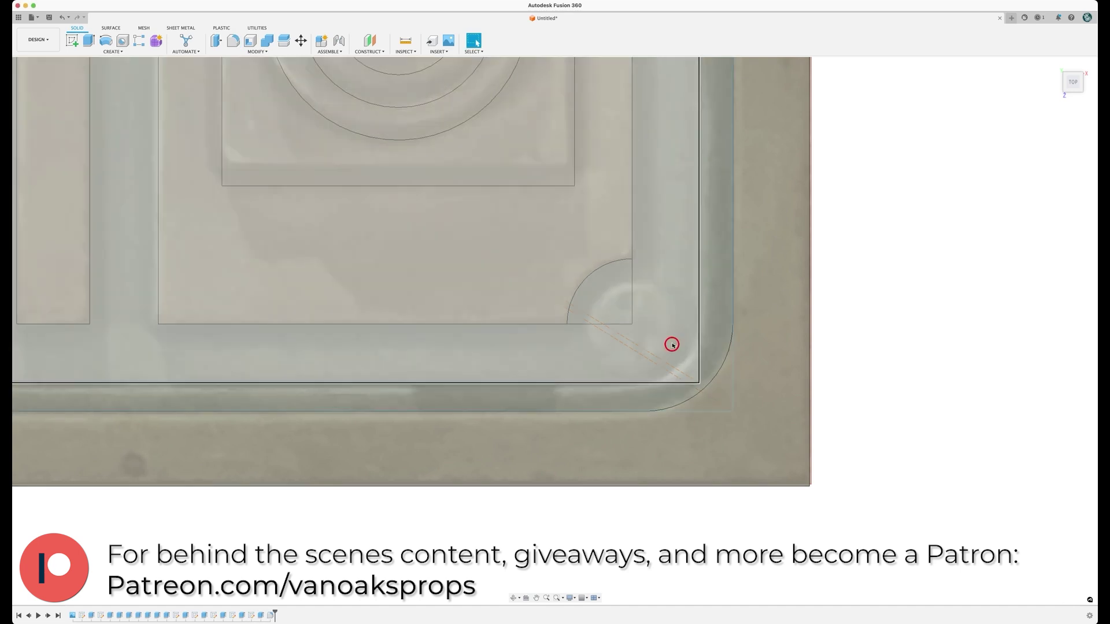
- Extrude the narrow border profile just inside the rim upward to form a ledge lower than the rim
{"action": "key", "text": "F6"}
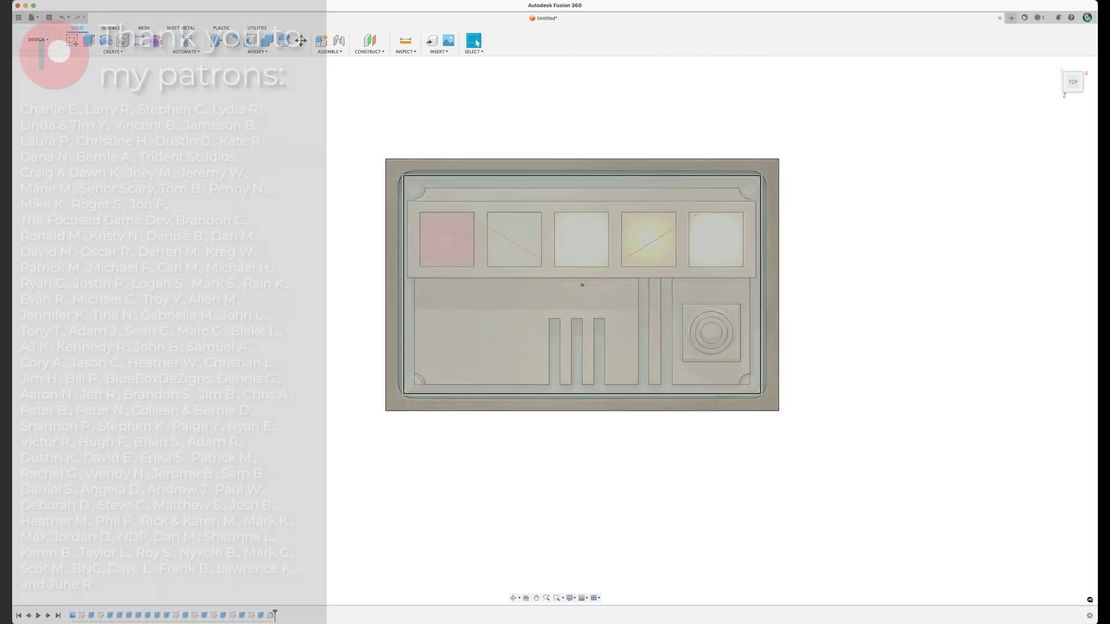
{"action": "left_click", "coordinate": [503, 336]}
{"action": "mouse_move", "coordinate": [503, 335]}
{"action": "middle_mouse_down", "text": "shift"}
{"action": "mouse_move", "coordinate": [512, 232]}
{"action": "mouse_move", "coordinate": [513, 260]}
{"action": "middle_mouse_up", "text": "shift"}
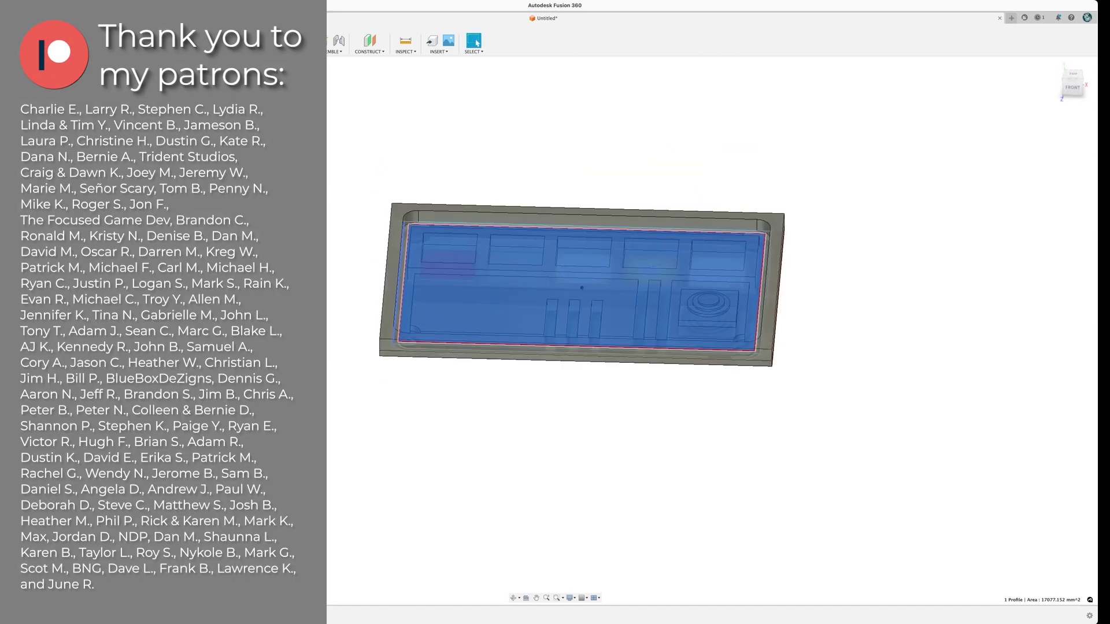
{"action": "left_click", "coordinate": [514, 347]}
{"action": "left_click_drag", "start_coordinate": [576, 340], "coordinate": [576, 333]}
{"action": "key", "text": "Return"}
- Fillet the inner vertical corner edges of the ledge around the recessed area
{"action": "middle_click_drag", "start_coordinate": [521, 278], "coordinate": [648, 261], "text": "shift"}
{"action": "scroll", "coordinate": [605, 156], "scroll_direction": "up", "scroll_amount": 5}
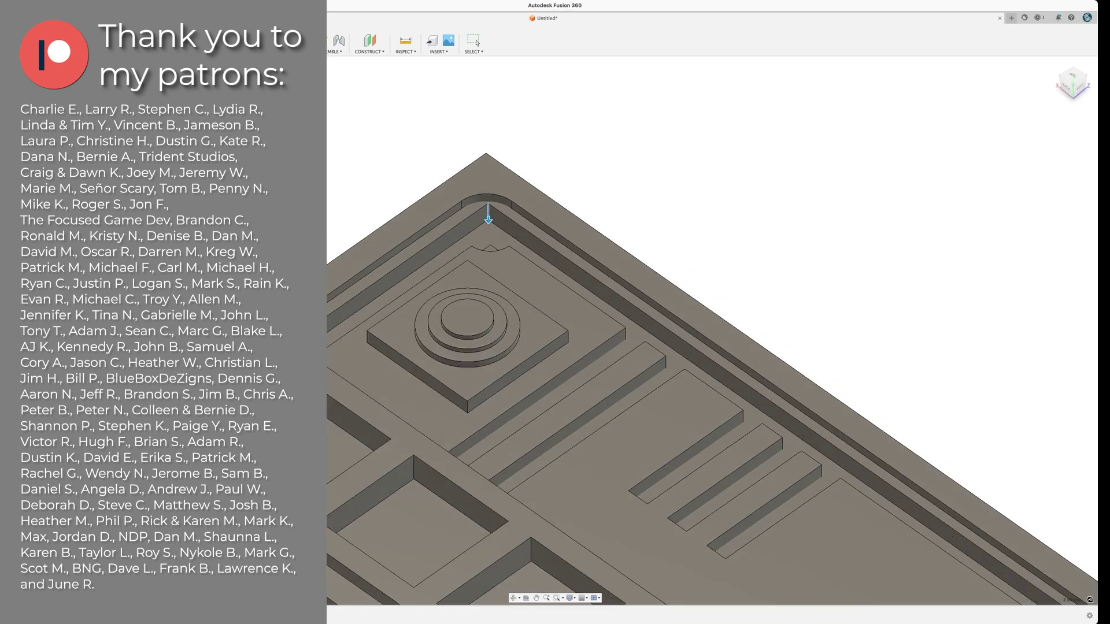
{"action": "left_click_drag", "start_coordinate": [488, 219], "coordinate": [488, 226]}
{"action": "scroll", "coordinate": [572, 310], "scroll_direction": "down", "scroll_amount": 5}
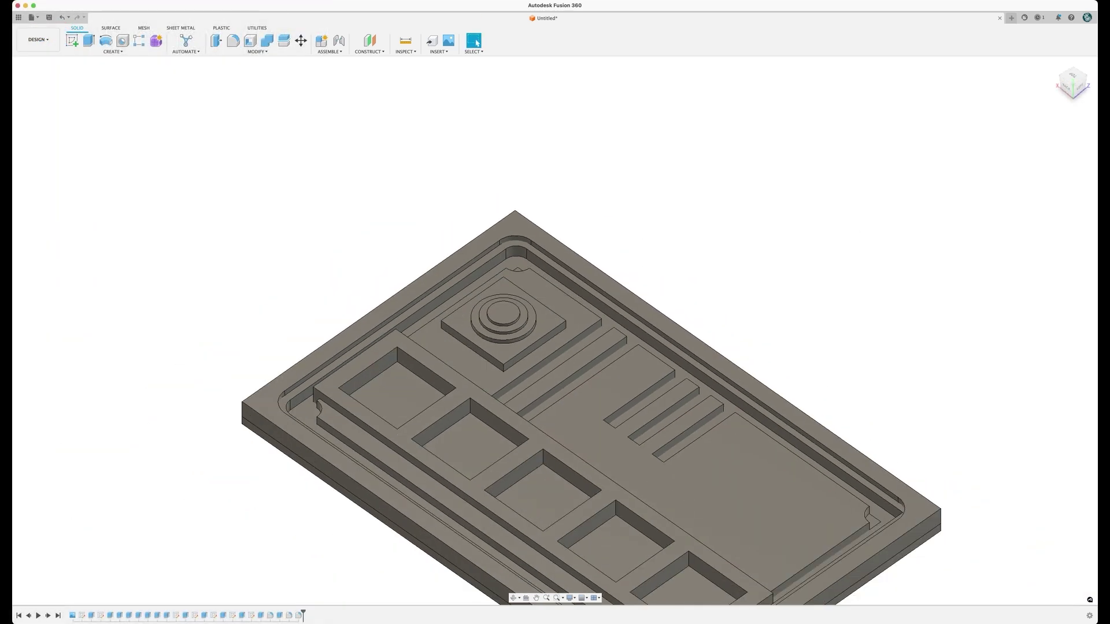
- Sketch a screw head circle on the recessed floor, centred in the upper-left corner notch, and extrude it upward with two small holes
{"action": "left_click", "coordinate": [1073, 75]}
{"action": "left_click", "coordinate": [1090, 69]}
{"action": "middle_click_drag", "start_coordinate": [627, 347], "coordinate": [618, 268]}
{"action": "mouse_move", "coordinate": [687, 370]}
{"action": "middle_mouse_down", "text": "shift"}
{"action": "mouse_move", "coordinate": [693, 330]}
{"action": "mouse_move", "coordinate": [683, 295]}
{"action": "mouse_move", "coordinate": [688, 371]}
{"action": "middle_mouse_up", "text": "shift"}
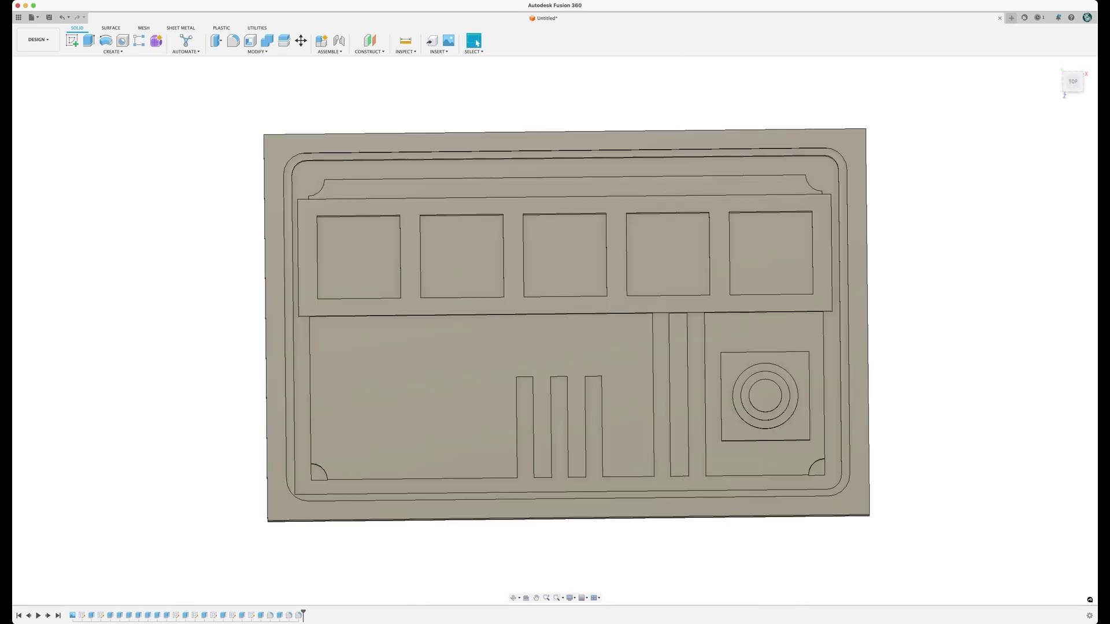
{"action": "left_click", "coordinate": [72, 41]}
{"action": "left_click", "coordinate": [304, 175]}
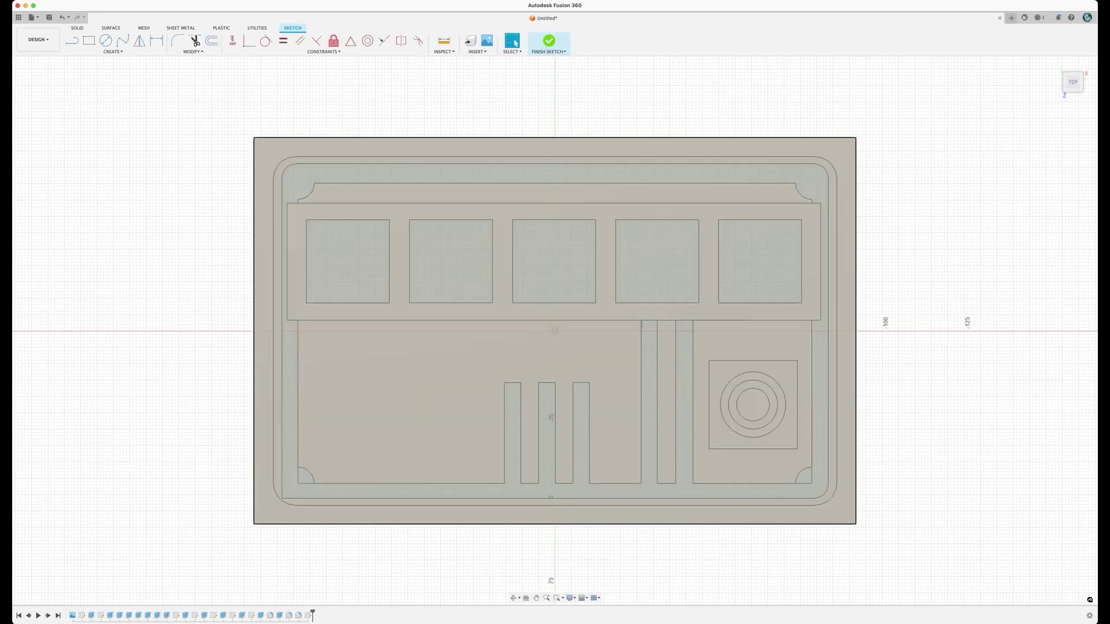
{"action": "key", "text": "c"}
{"action": "scroll", "coordinate": [300, 183], "scroll_direction": "up", "scroll_amount": 5}
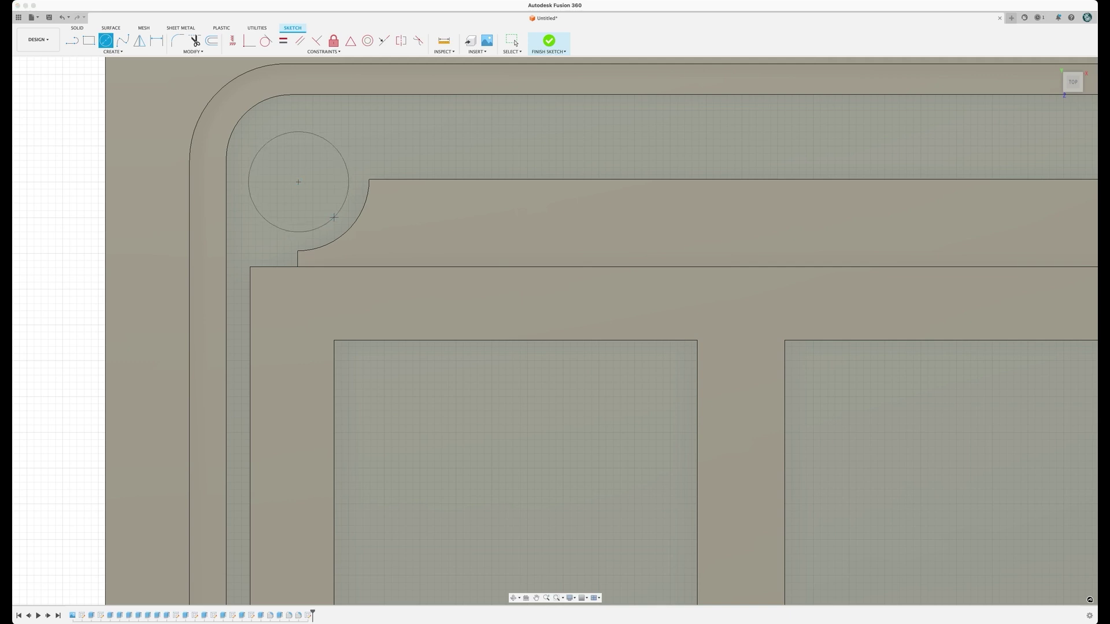
{"action": "left_click", "coordinate": [334, 217]}
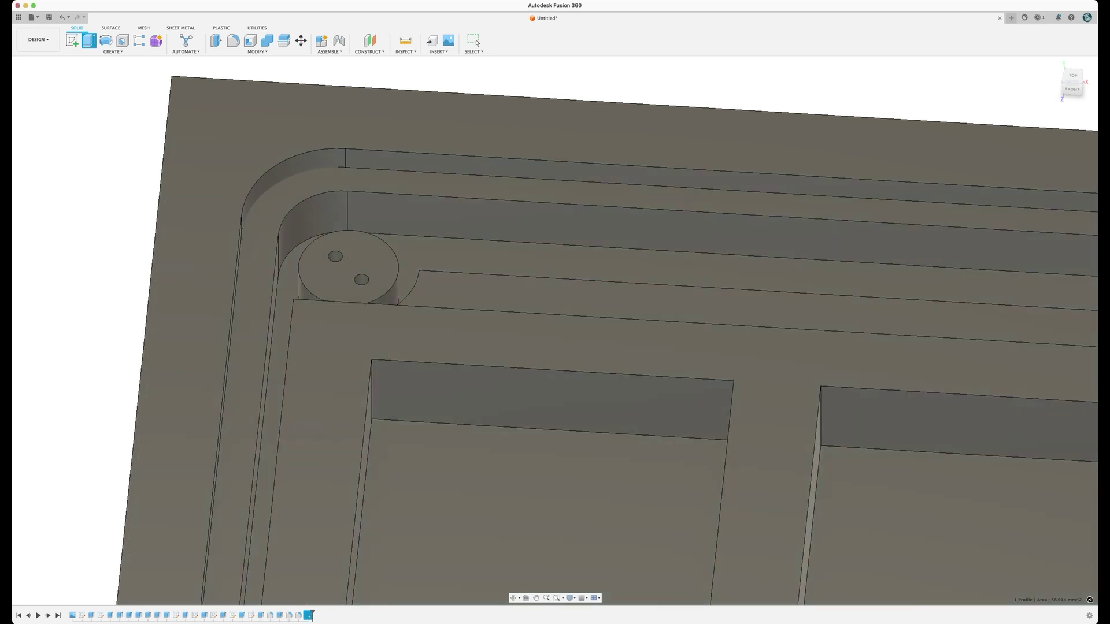
{"action": "left_click", "coordinate": [474, 40]}
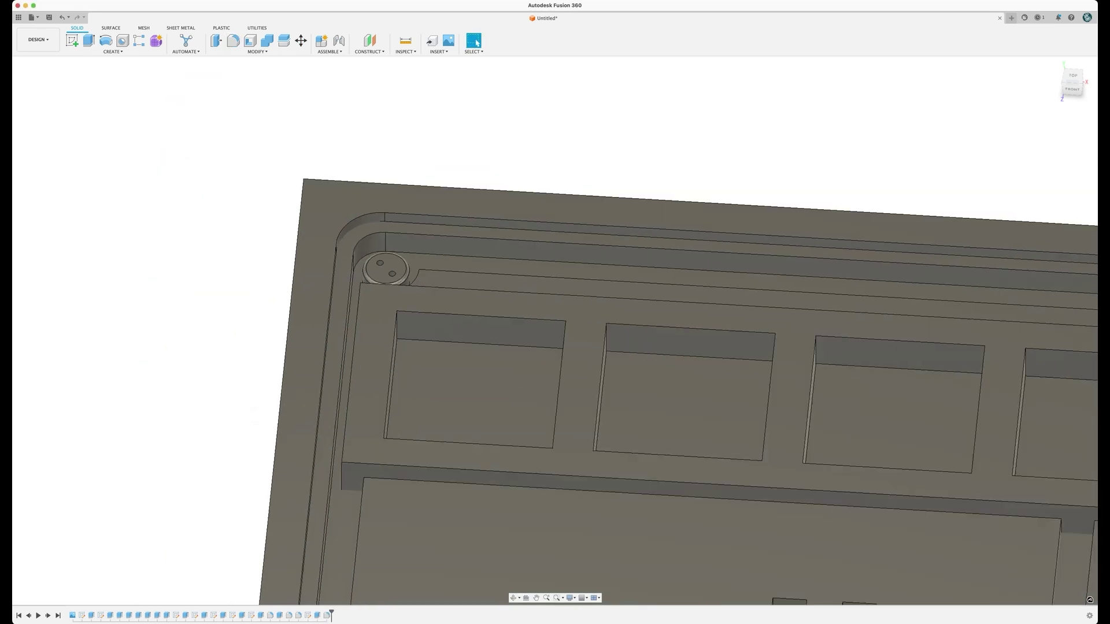
- Move a copy of the upper-left screw head horizontally across to the upper-right corner notch
{"action": "left_click", "coordinate": [386, 269]}
{"action": "key", "text": "m"}
{"action": "left_click", "coordinate": [1073, 75]}
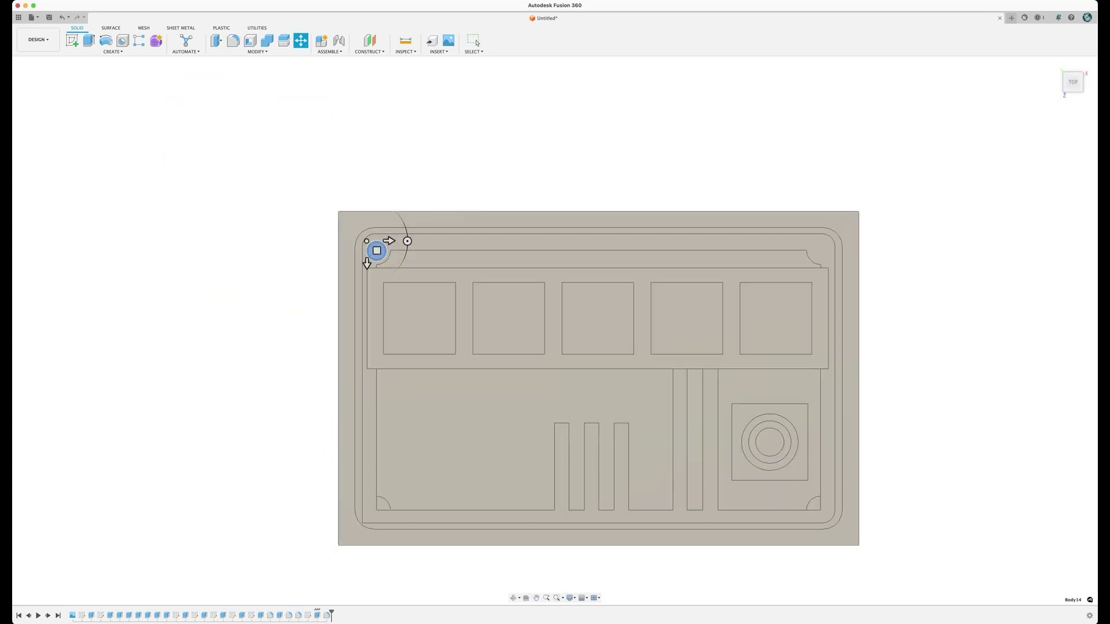
{"action": "left_click_drag", "start_coordinate": [390, 241], "coordinate": [832, 255]}
{"action": "scroll", "coordinate": [833, 256], "scroll_direction": "up", "scroll_amount": 10}
{"action": "mouse_move", "coordinate": [701, 176]}
{"action": "left_mouse_down"}
{"action": "mouse_move", "coordinate": [734, 177]}
{"action": "mouse_move", "coordinate": [714, 174]}
{"action": "left_mouse_up"}
{"action": "scroll", "coordinate": [732, 177], "scroll_direction": "up", "scroll_amount": 5}
{"action": "key", "text": "Return"}
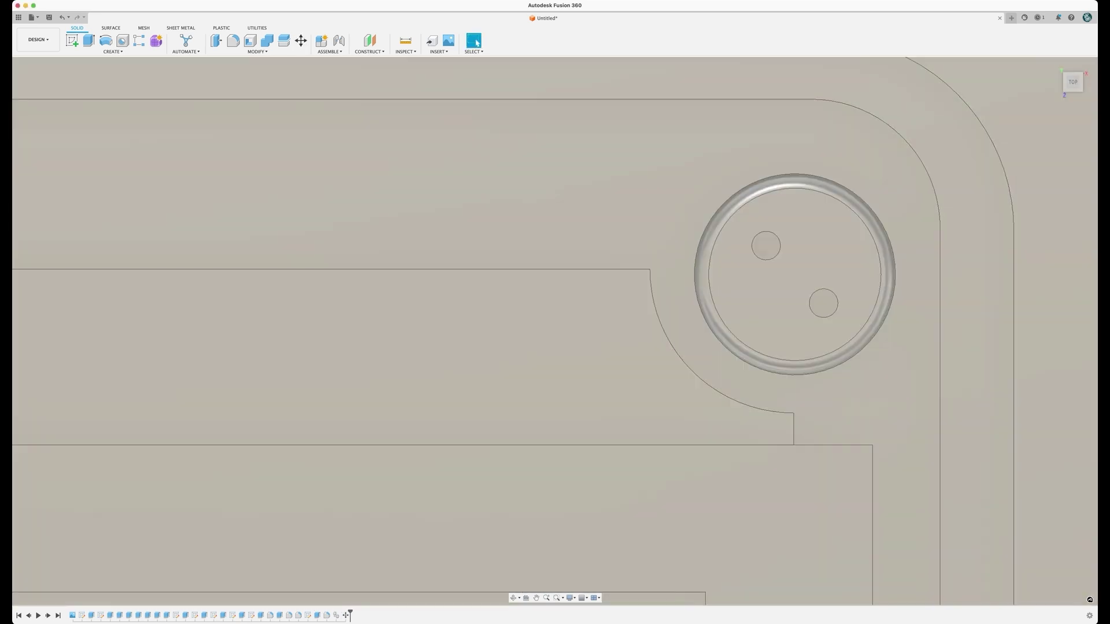
- Move copies of both upper screw heads straight down into the two lower corner notches
{"action": "scroll", "coordinate": [710, 181], "scroll_direction": "down", "scroll_amount": 10}
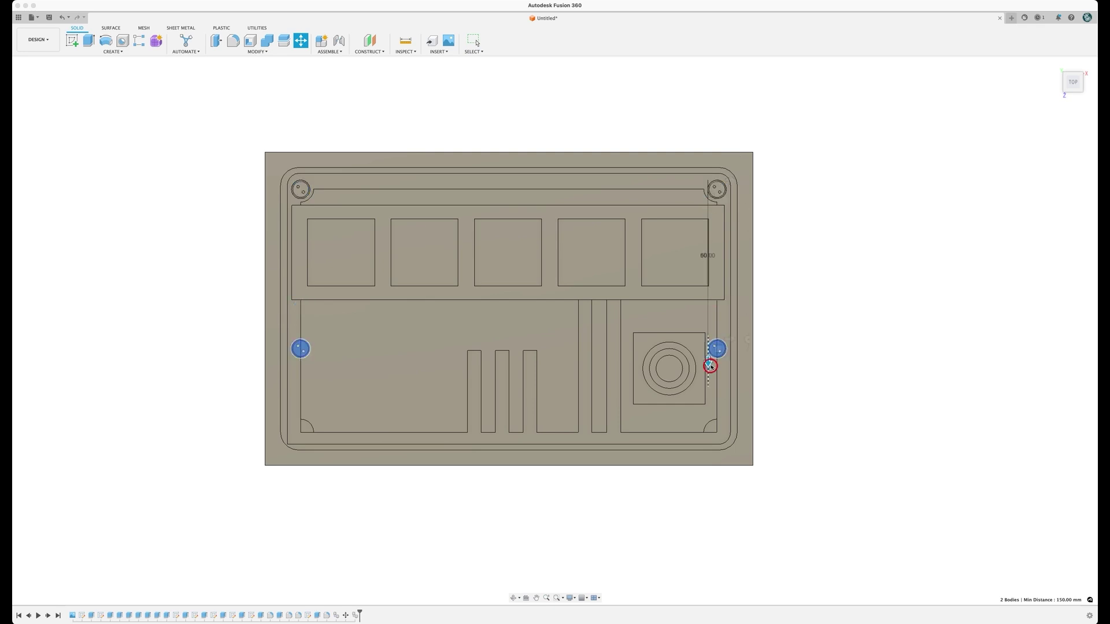
{"action": "scroll", "coordinate": [725, 393], "scroll_direction": "up", "scroll_amount": 5}
{"action": "left_click_drag", "start_coordinate": [711, 365], "coordinate": [672, 322]}
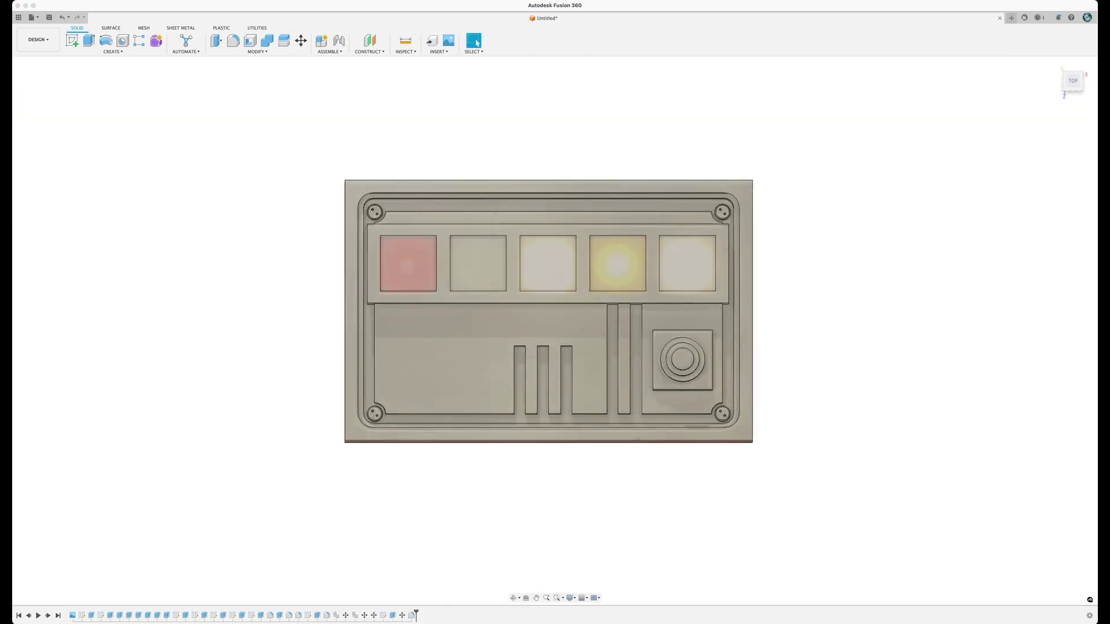